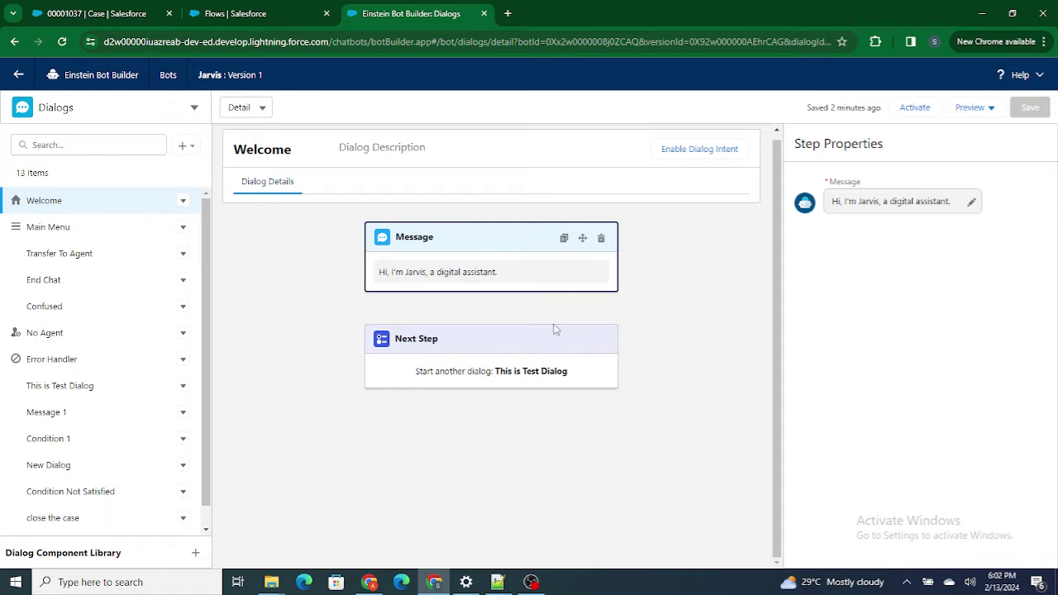
- Review the Welcome dialog's message and next step, then the question choices, rules and next step of This is Test Dialog
left_click_drag(378, 273, 503, 271)
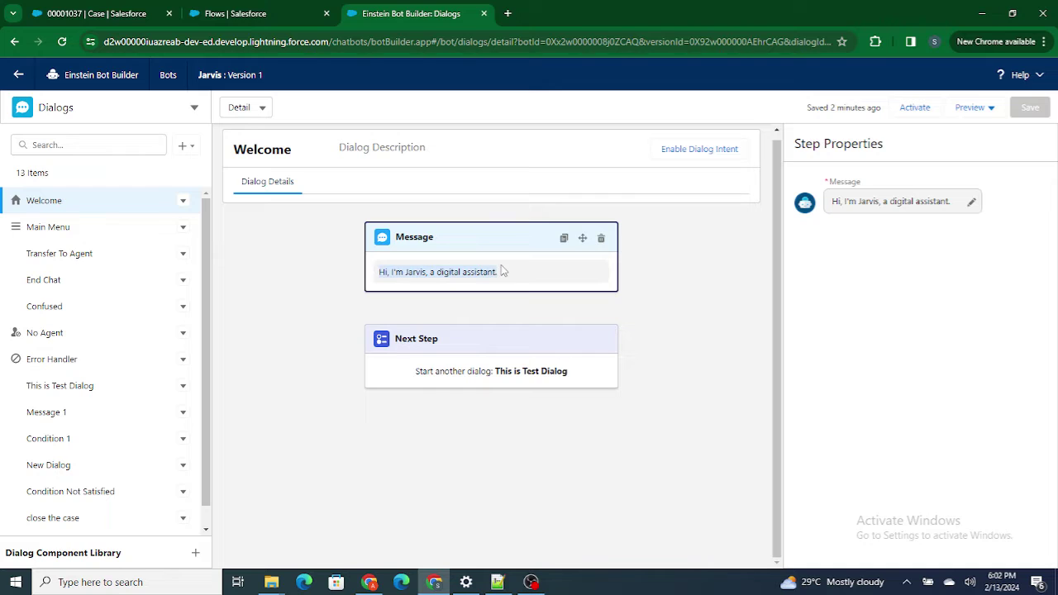
left_click(463, 369)
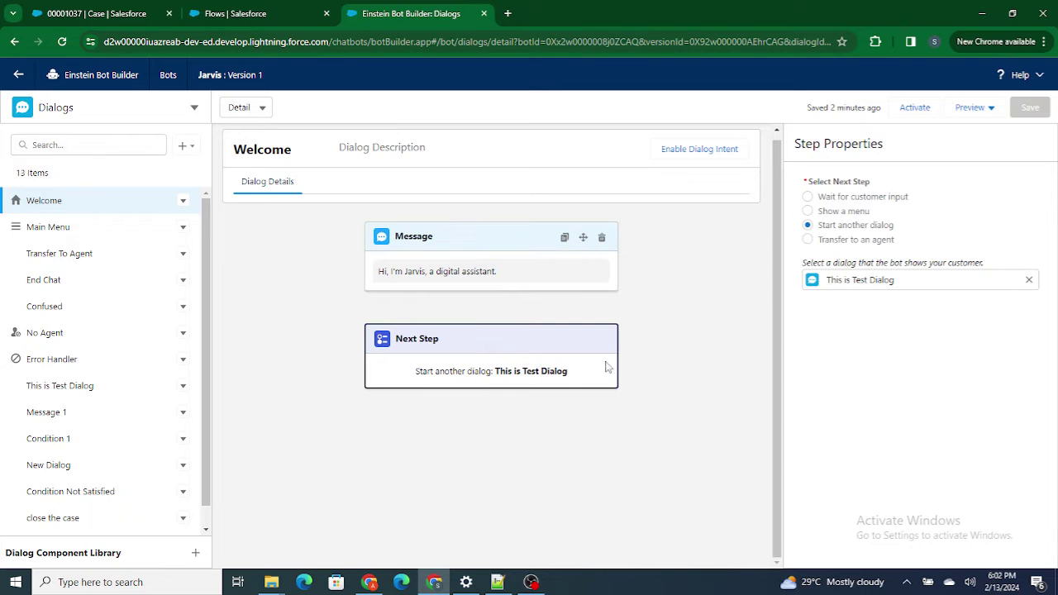
left_click(95, 389)
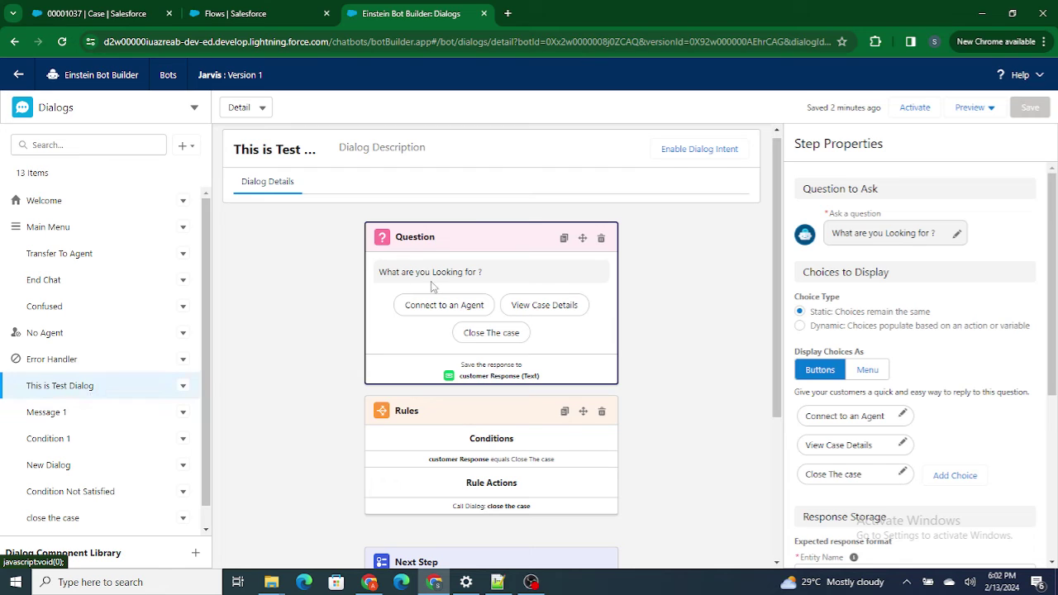
left_click_drag(402, 305, 549, 329)
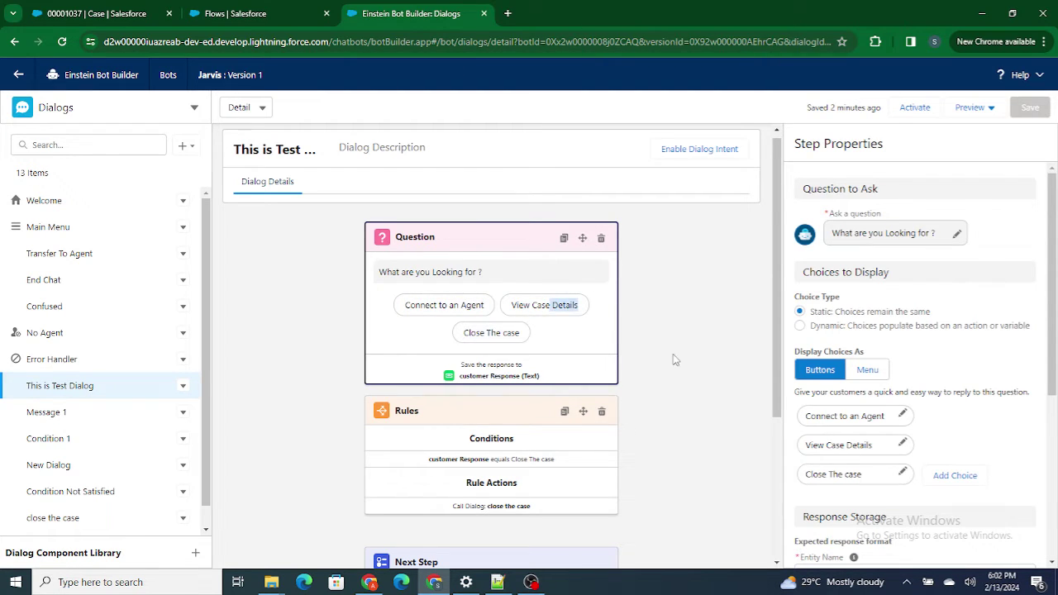
scroll(549, 329, "down", 1)
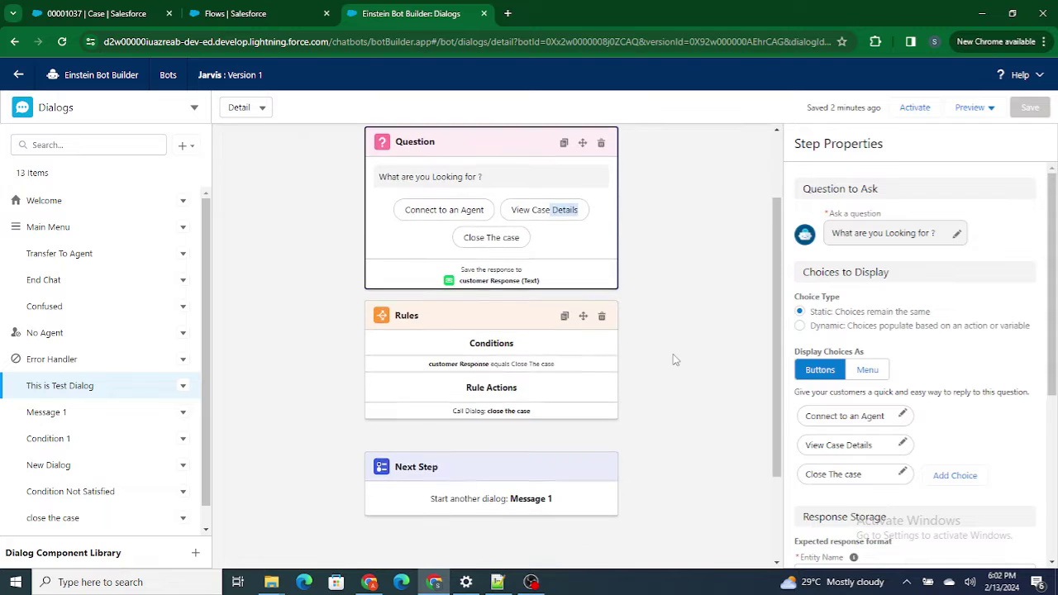
left_click(683, 255)
scroll(683, 254, "up", 1)
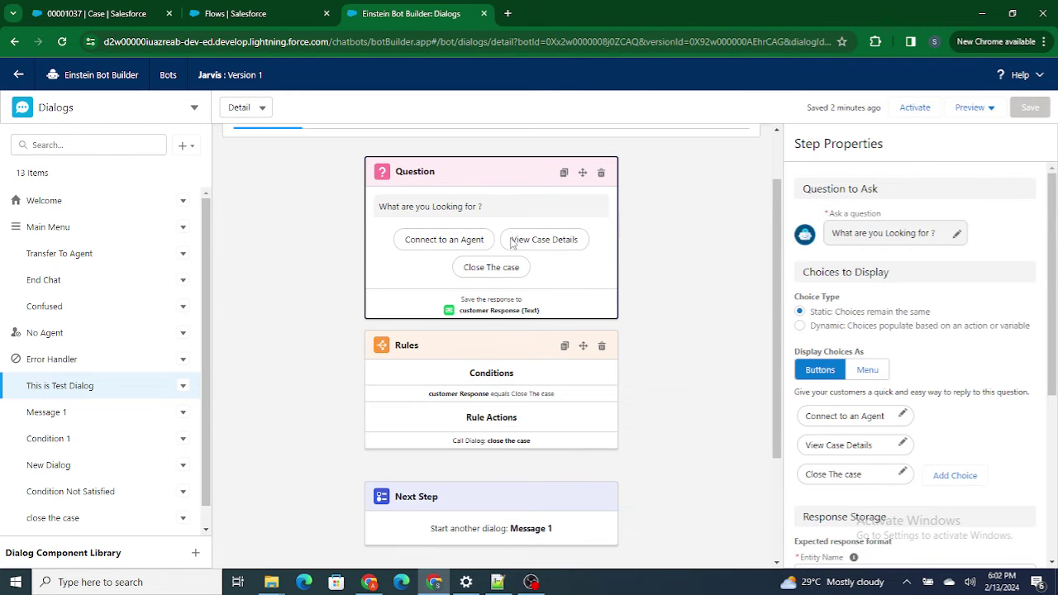
left_click_drag(511, 240, 583, 246)
left_click(664, 429)
scroll(658, 431, "down", 1)
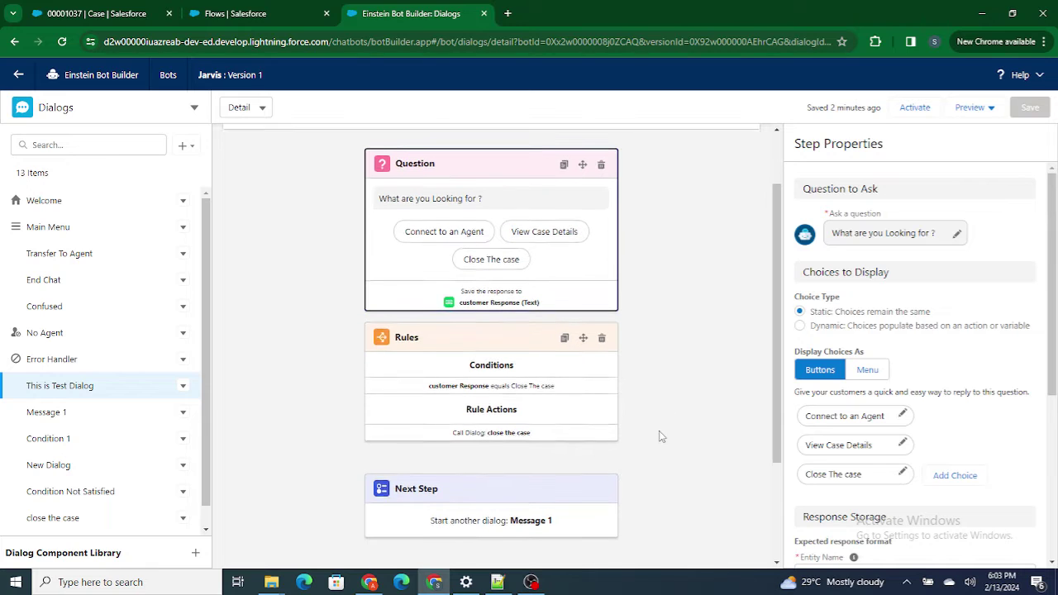
- Add a Call Dialog rule between the existing rule and the next step of This is Test Dialog
left_click(491, 448)
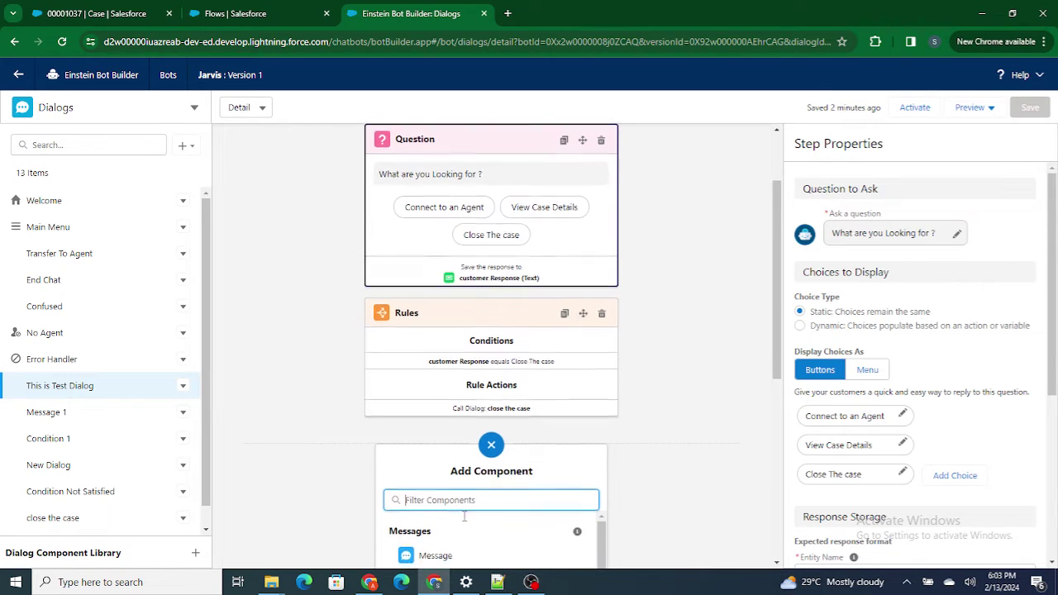
scroll(465, 519, "down", 5)
scroll(463, 521, "down", 2)
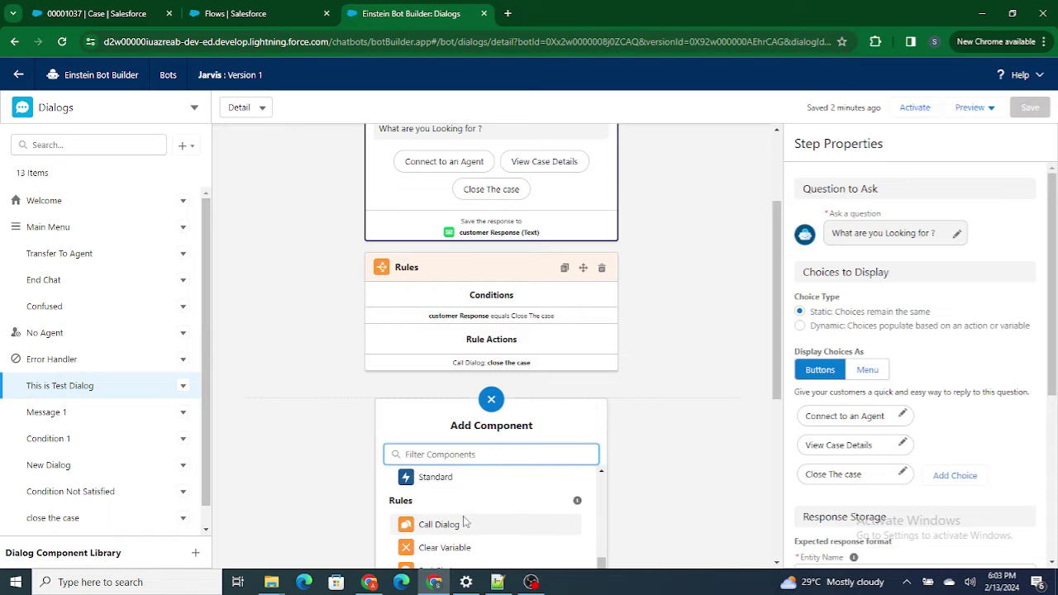
left_click(453, 526)
- Set the new rule's condition to customer Response (Text) Equals View Case Details
left_click(836, 243)
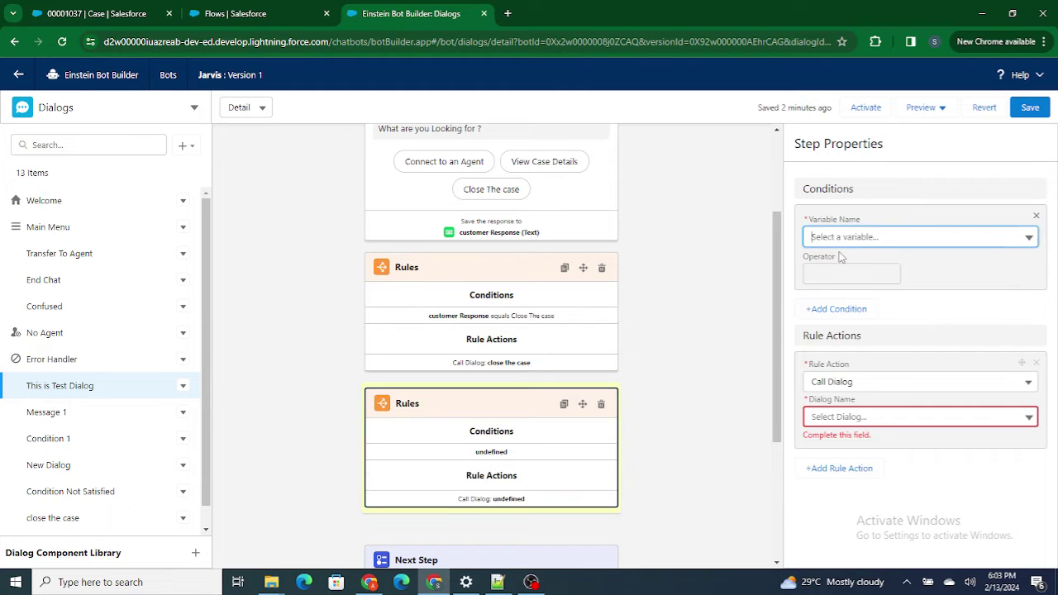
left_click(876, 237)
scroll(884, 339, "up", 5)
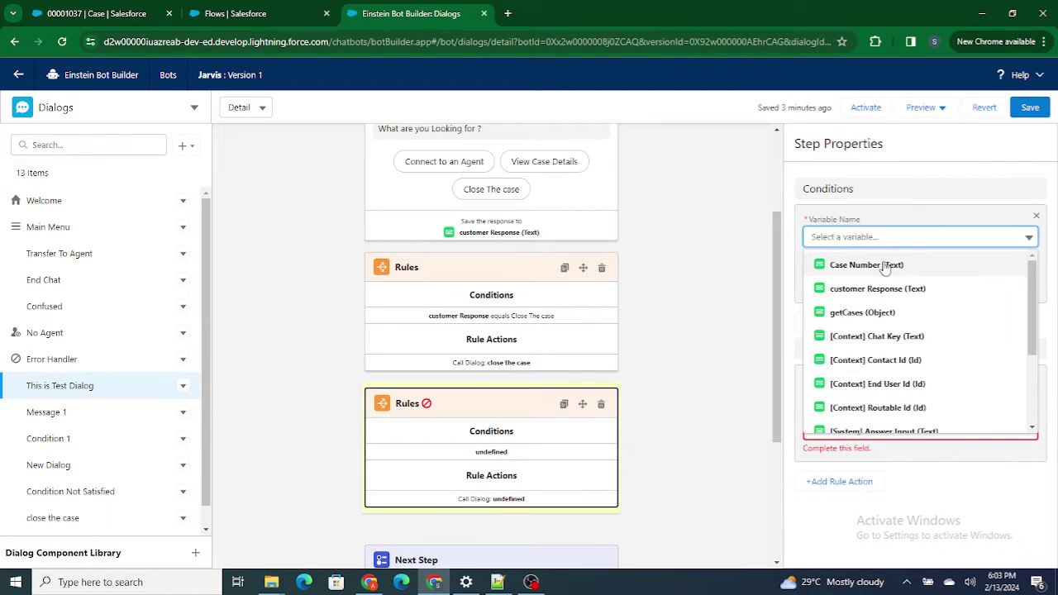
left_click(891, 291)
left_click(843, 274)
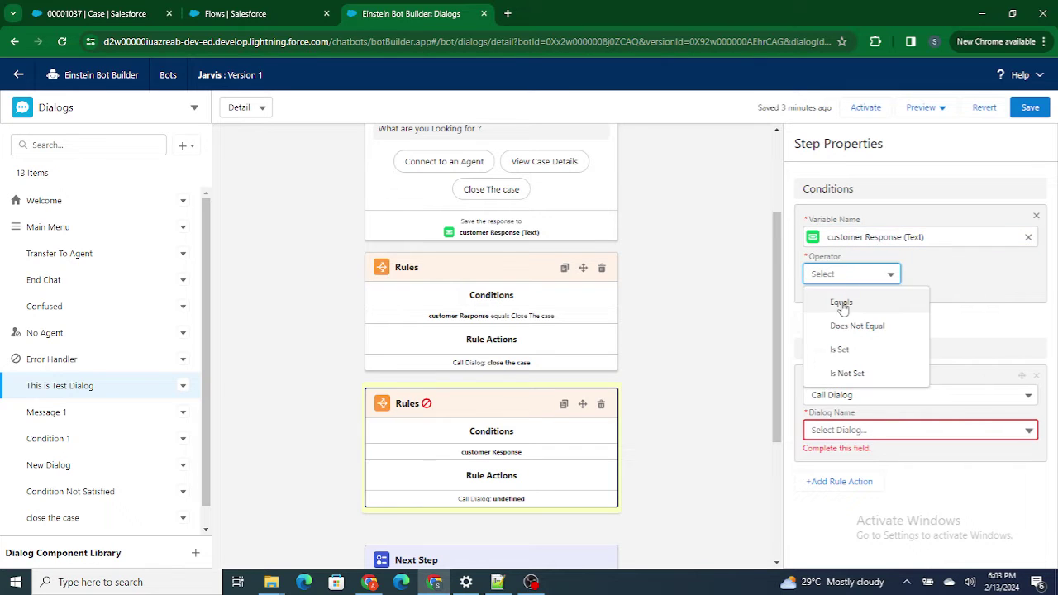
left_click(842, 303)
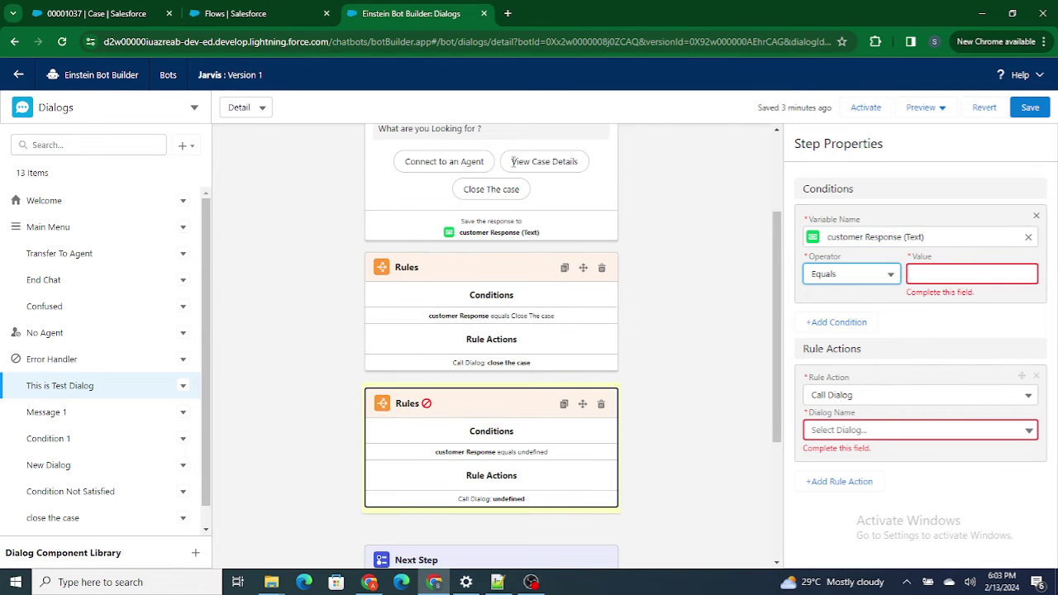
left_click_drag(511, 161, 587, 168)
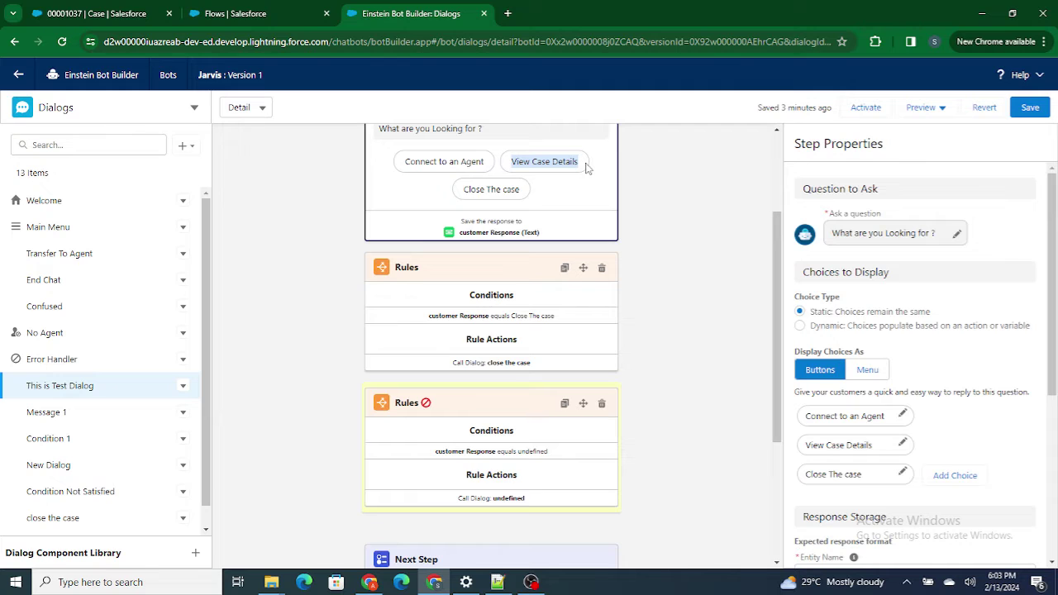
left_click(513, 414)
left_click(944, 273)
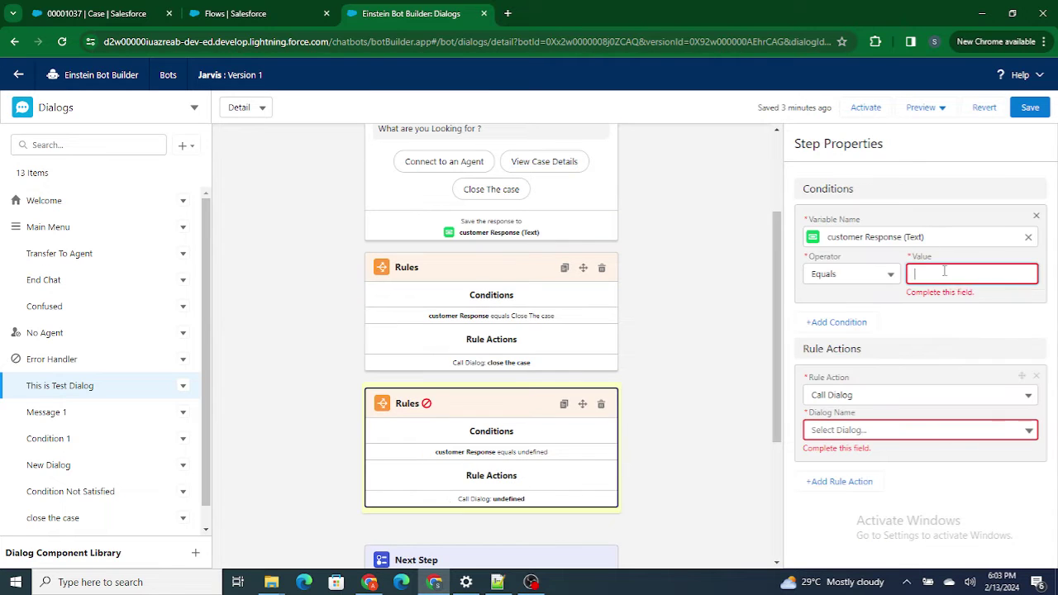
left_click(991, 424)
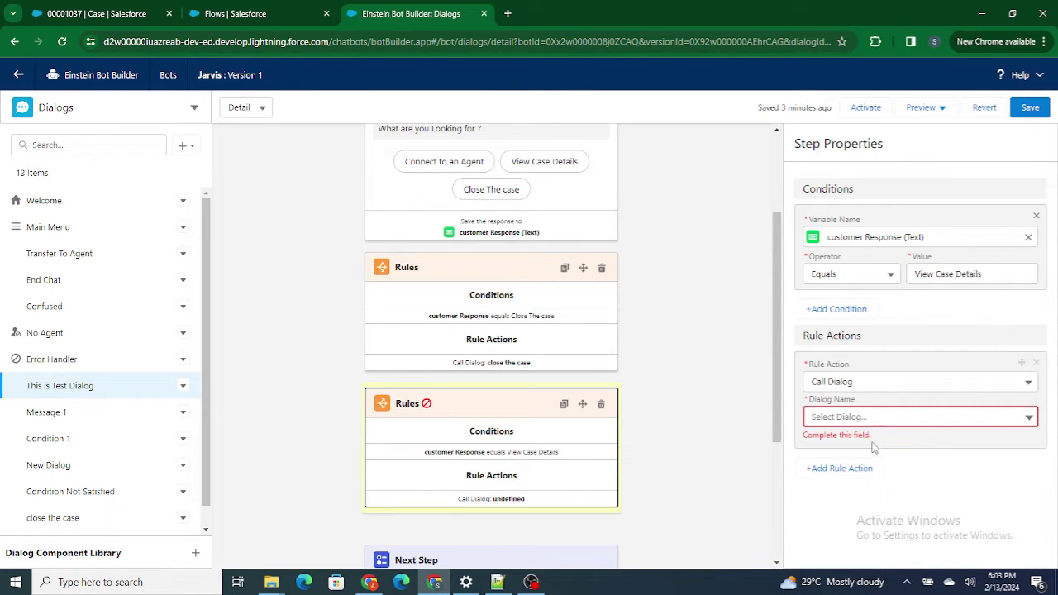
- Create a dialog named Show Case Details as the one the new rule calls, and save the bot
left_click(851, 416)
left_click(864, 393)
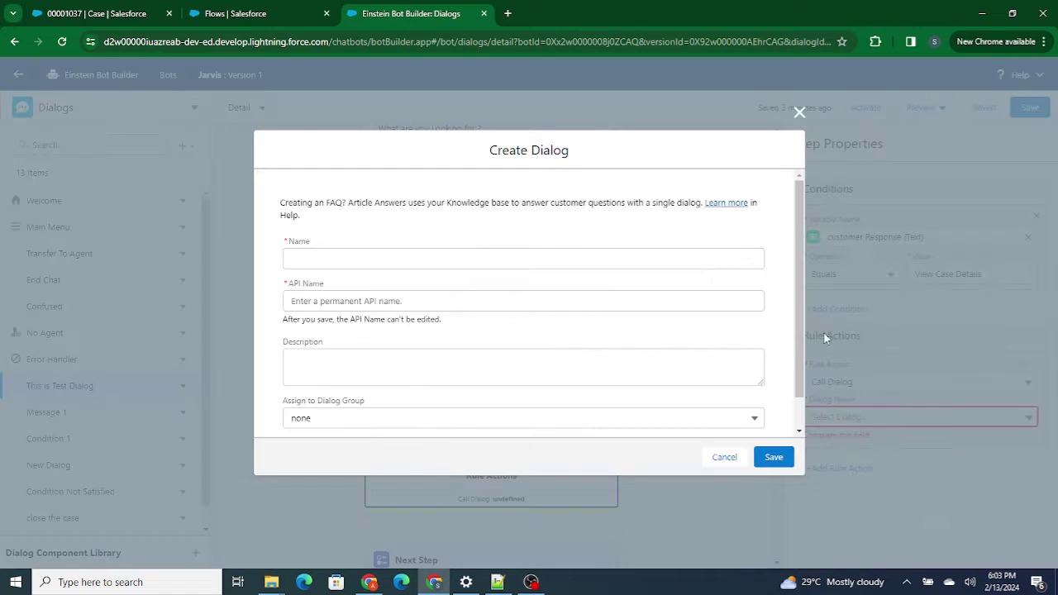
left_click(527, 256)
type("Vi")
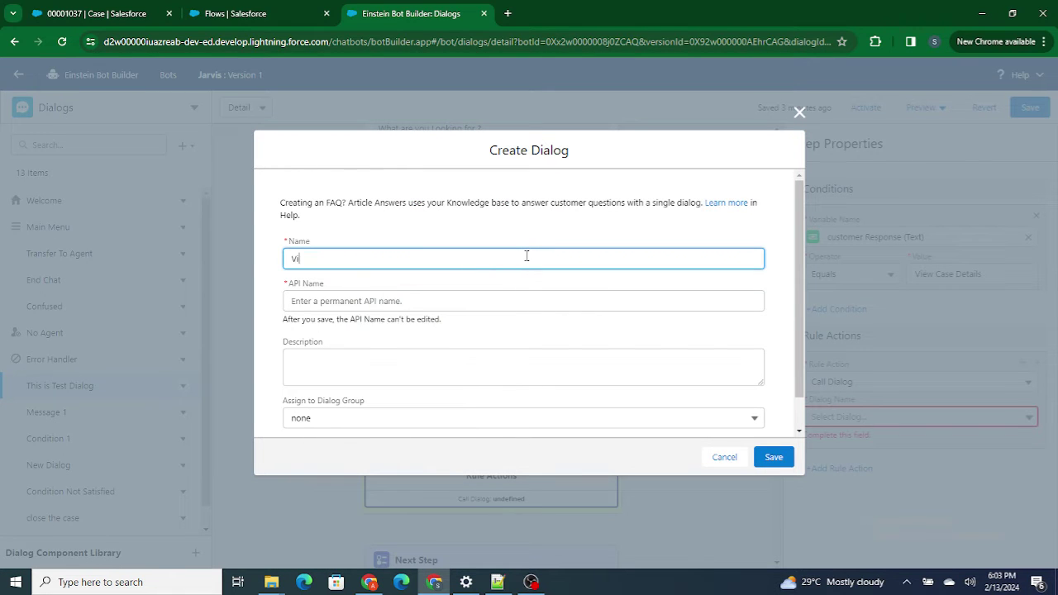
type("ew Case D")
key("ctrl+a")
key("BackSpace")
type("Show Case Details")
left_click(502, 232)
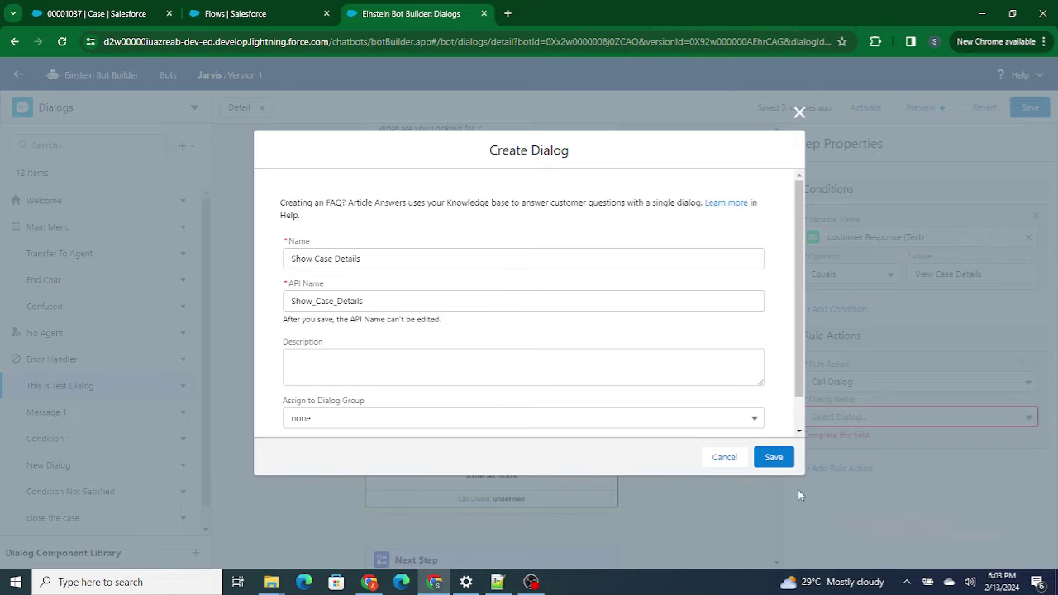
left_click(771, 460)
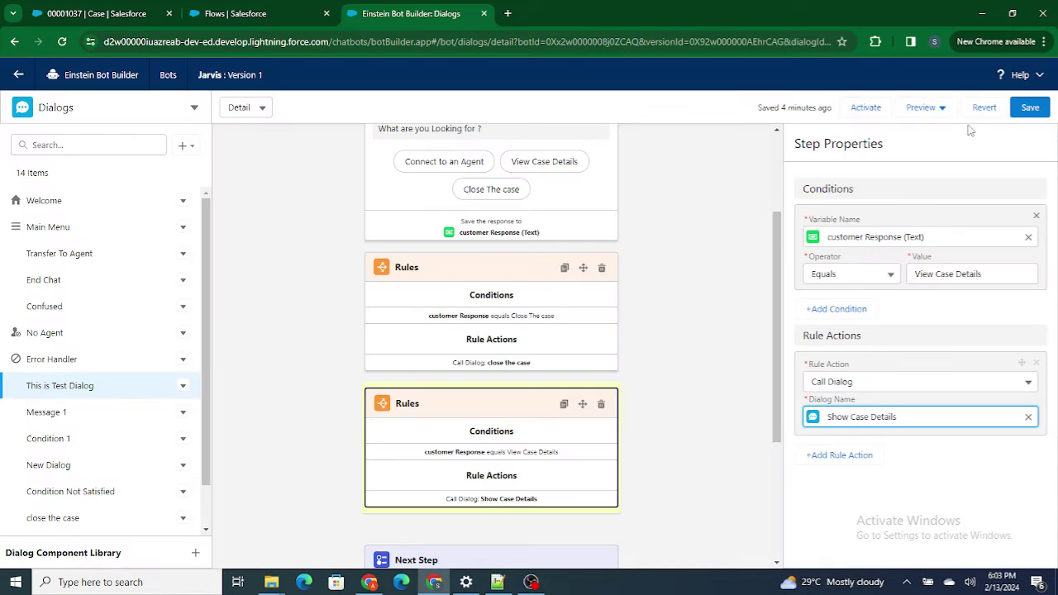
left_click(1030, 108)
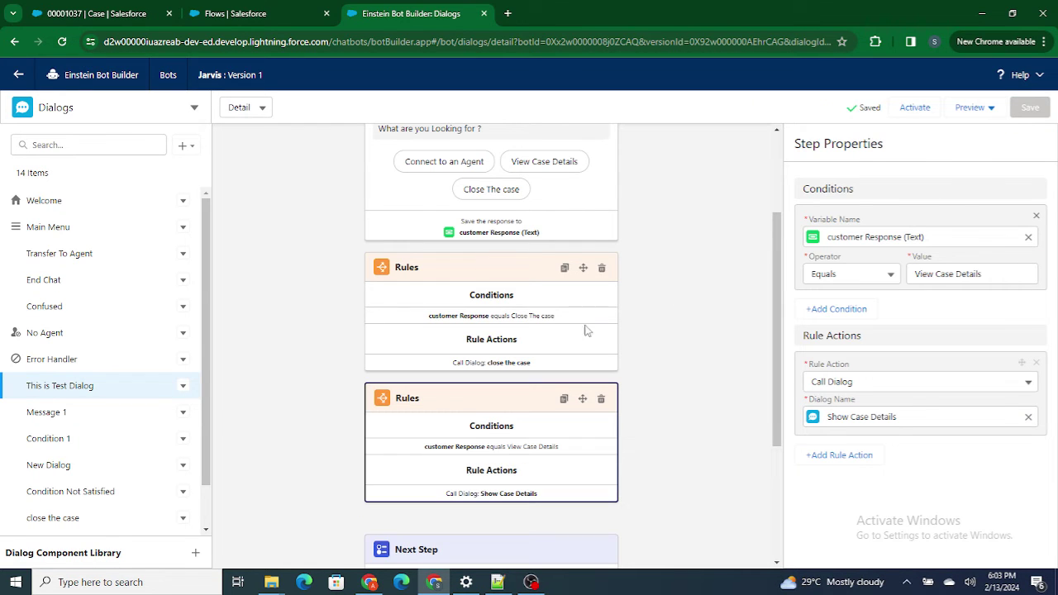
- Open the Show Case Details dialog and add a static question component to it
left_click_drag(509, 162, 592, 169)
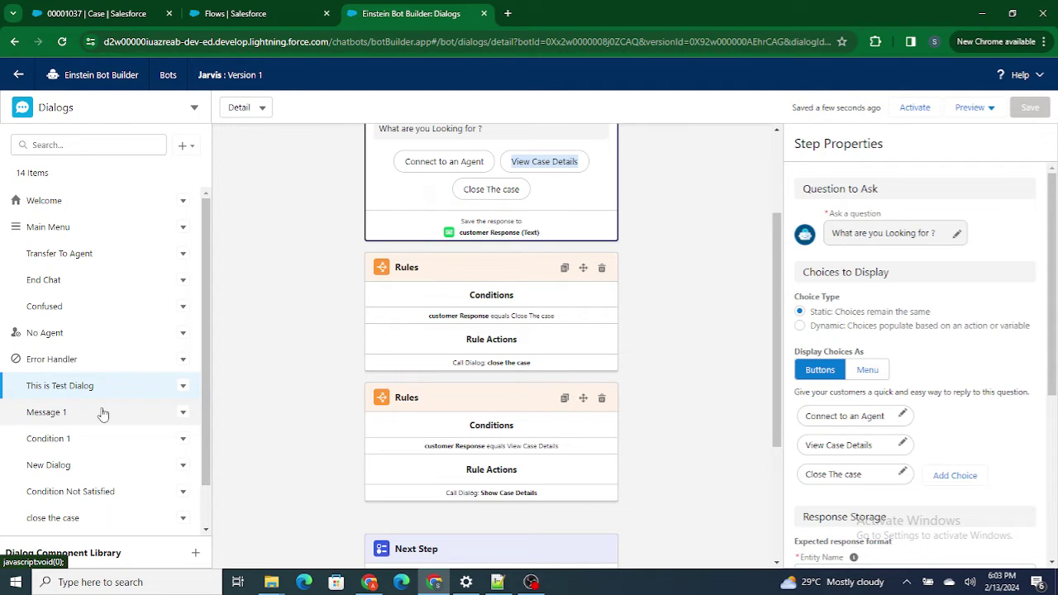
scroll(102, 414, "down", 1)
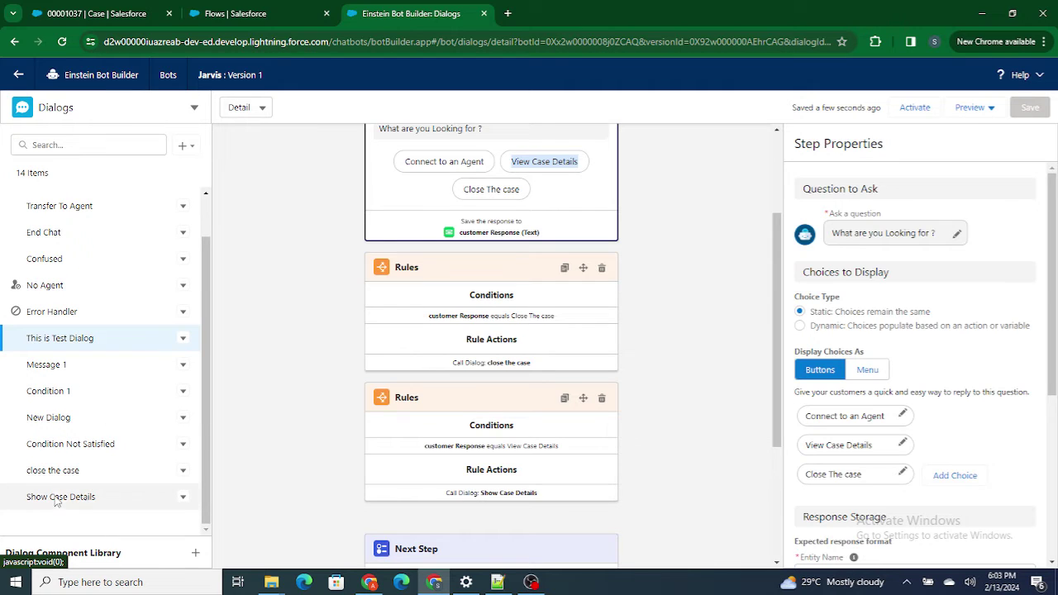
left_click(56, 497)
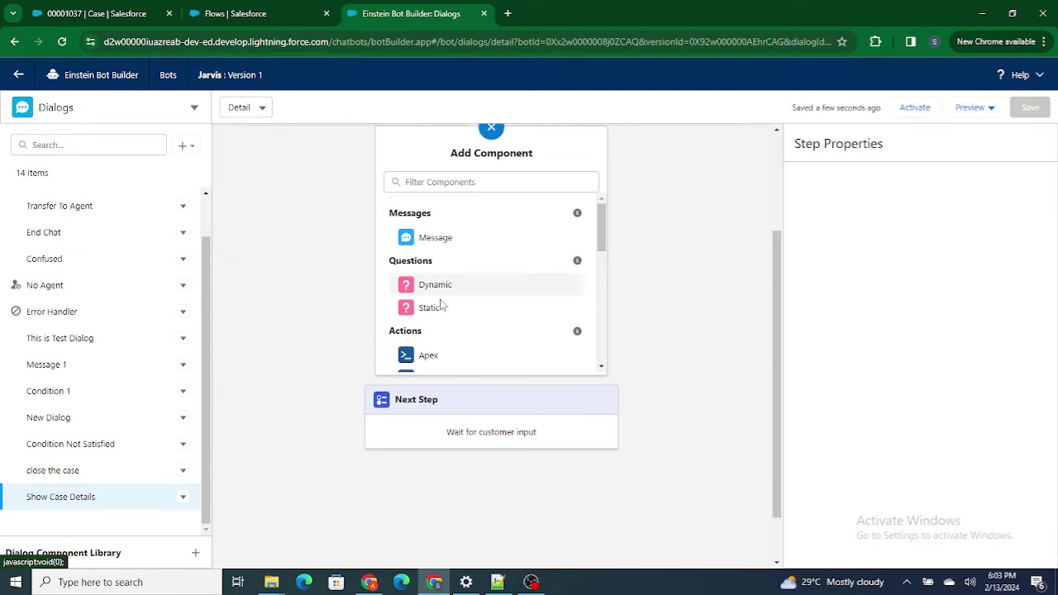
left_click(422, 315)
- Set the question's text to "Please Enter the Case Number"
left_click(926, 236)
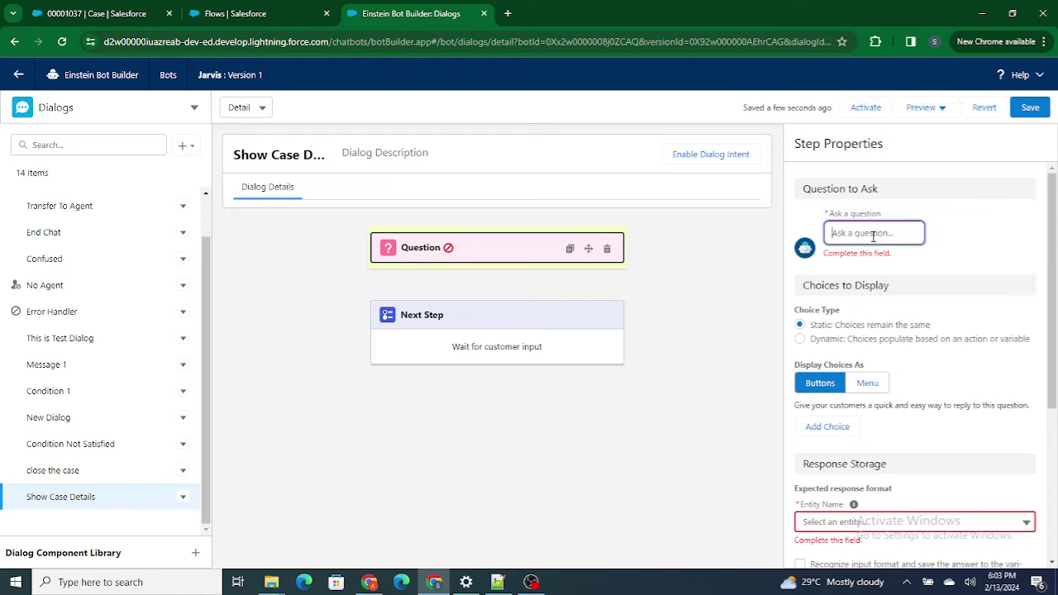
type("Please Ent")
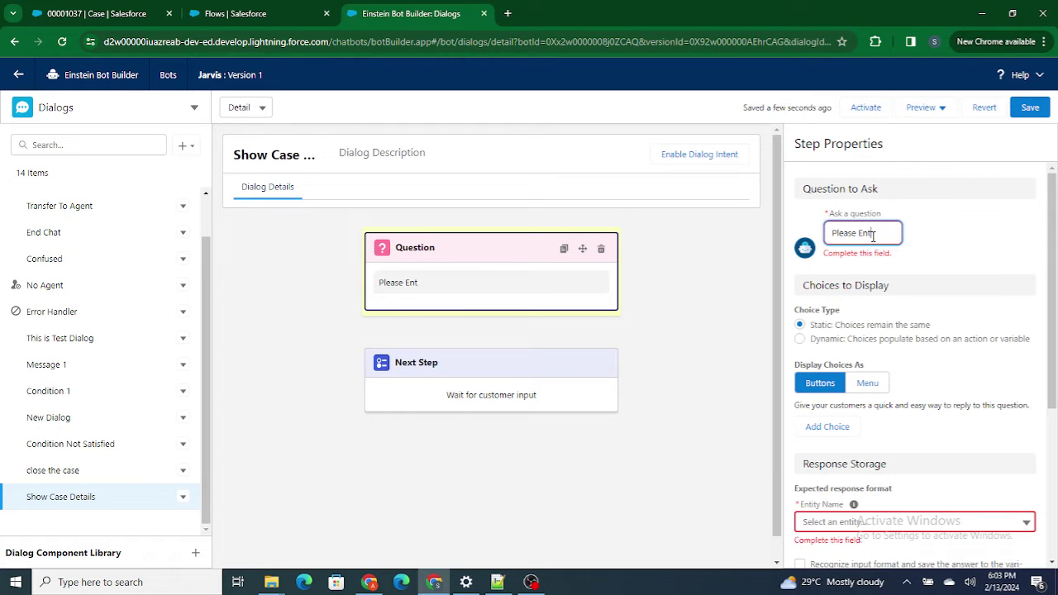
type("er the Ca")
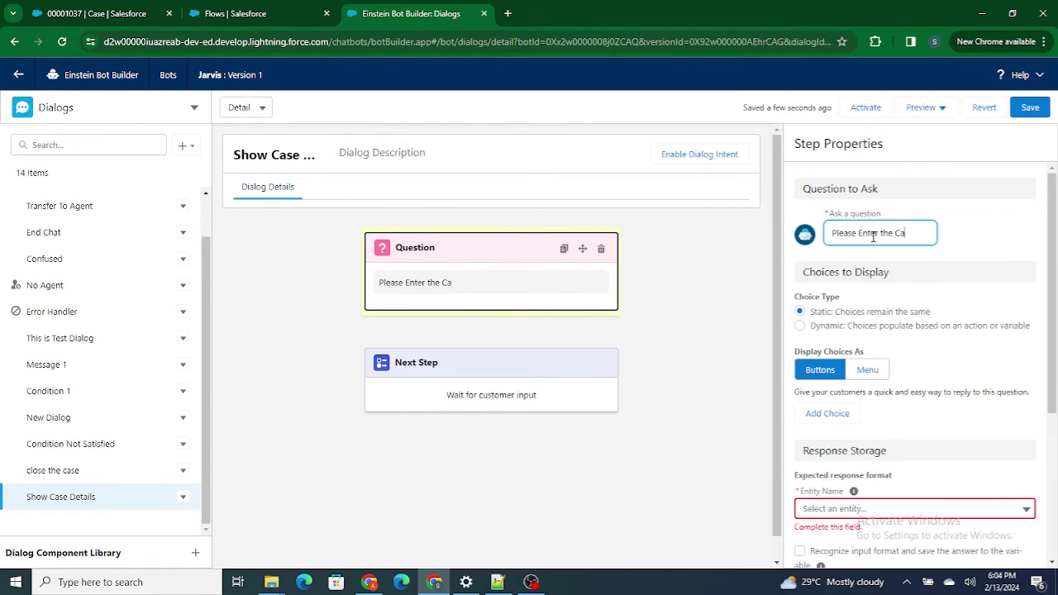
type("se  Number")
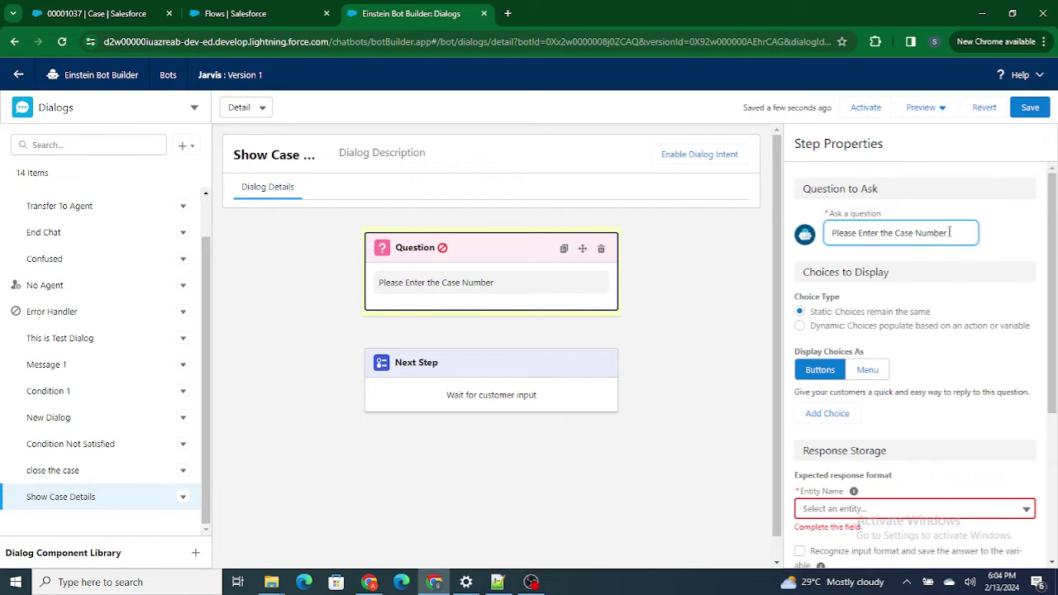
left_click(1017, 229)
- Set the question's response entity to [System] Text (Text) and save the answer to the Case Number (Text) variable
left_click(857, 476)
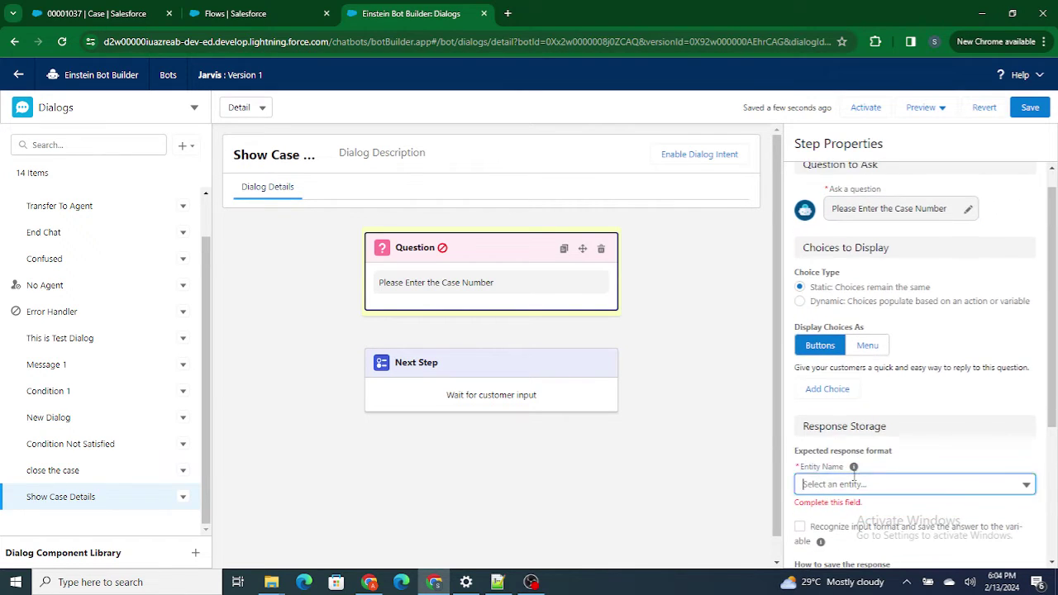
left_click(857, 479)
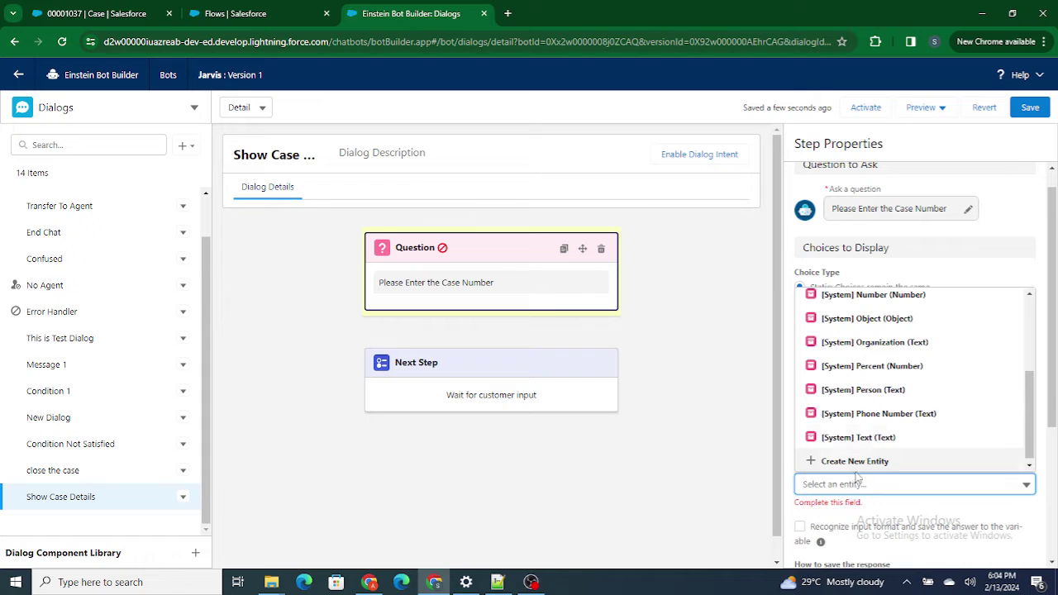
left_click(889, 443)
scroll(891, 446, "down", 2)
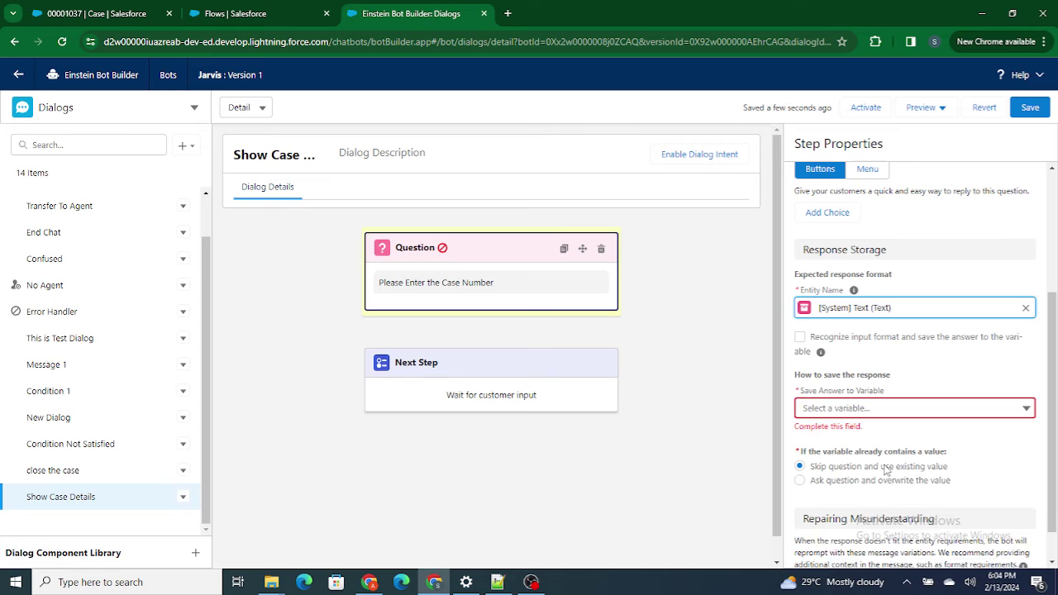
left_click(814, 401)
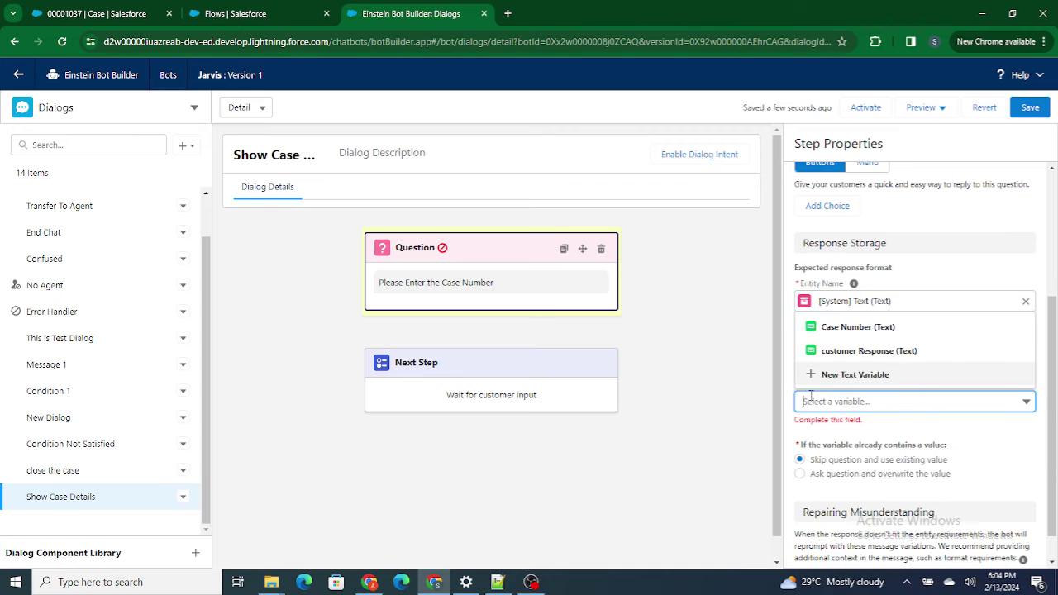
left_click(847, 327)
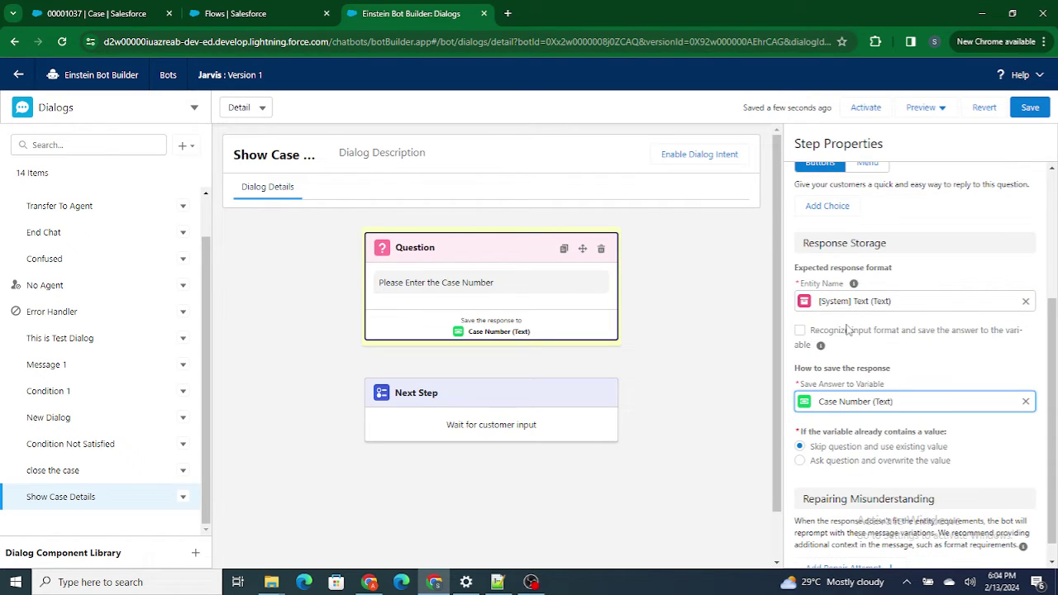
left_click(923, 333)
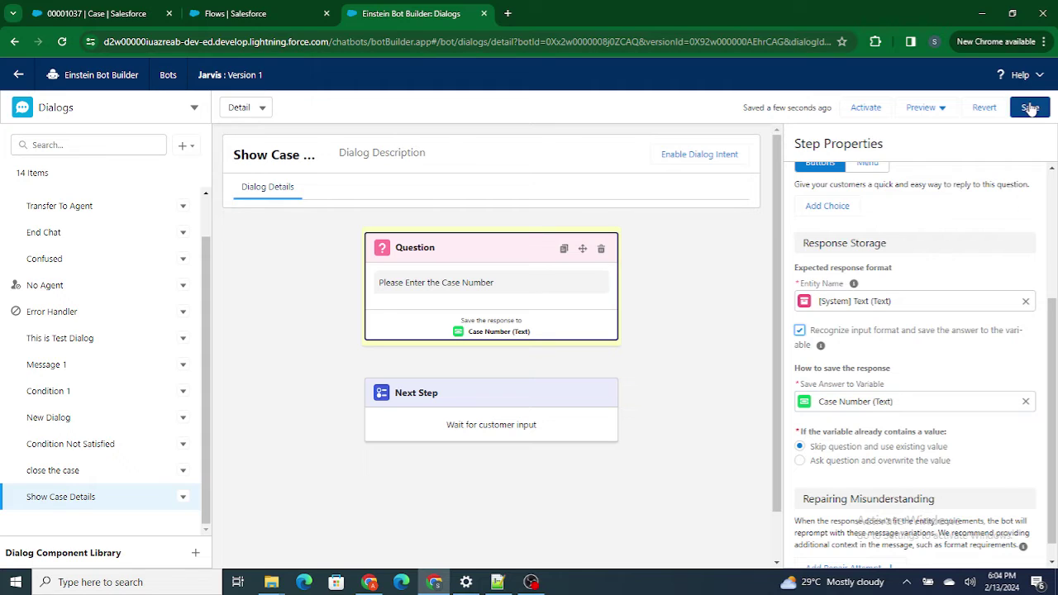
left_click(859, 343)
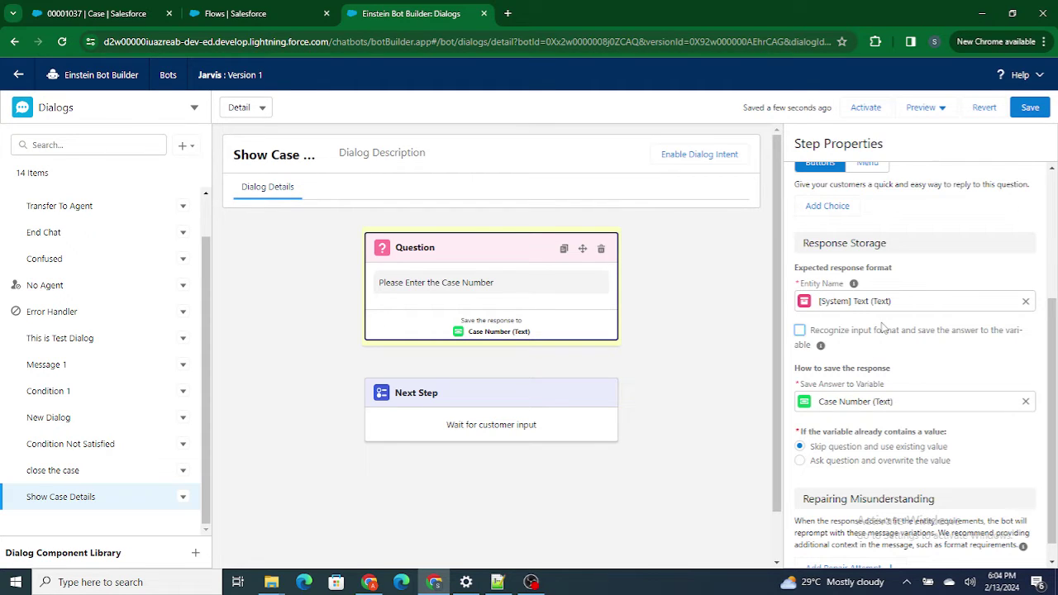
- Save the bot and create a new Autolaunched Flow (No Trigger) from the Flows setup page
left_click(1030, 109)
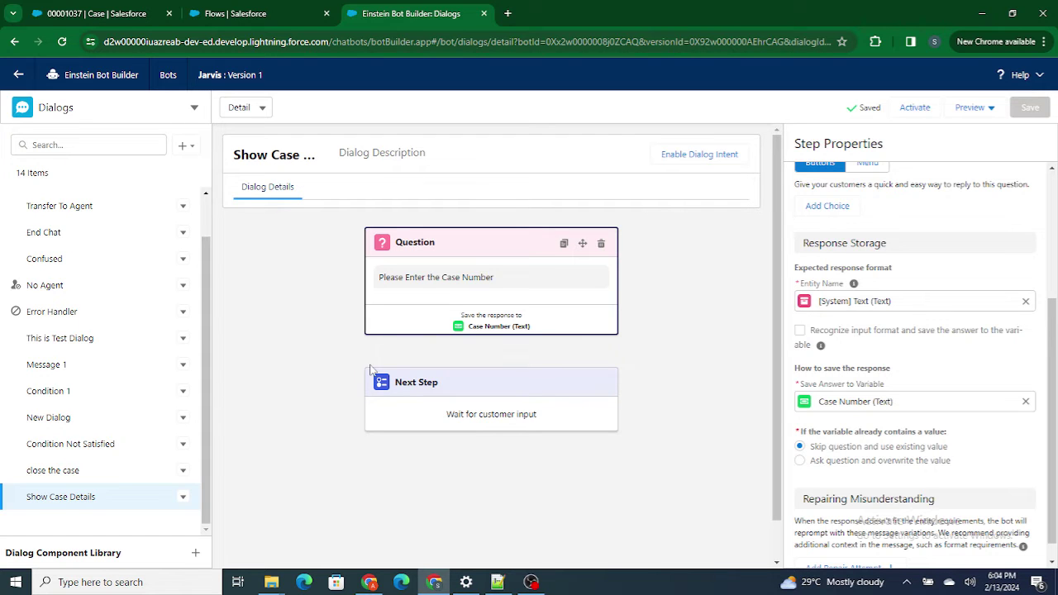
left_click(223, 14)
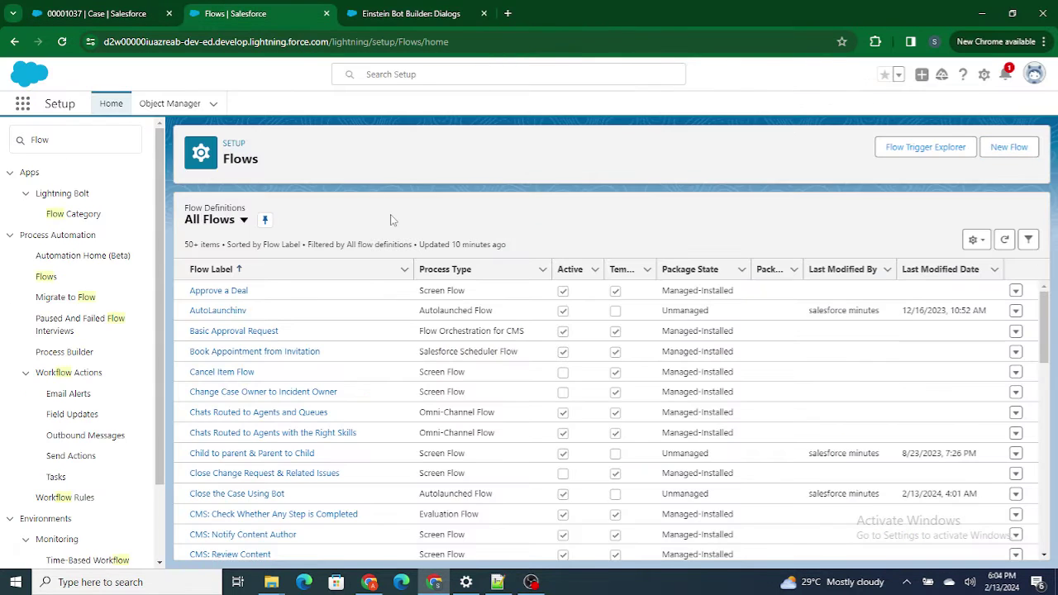
left_click(418, 12)
left_click(240, 10)
left_click(1009, 147)
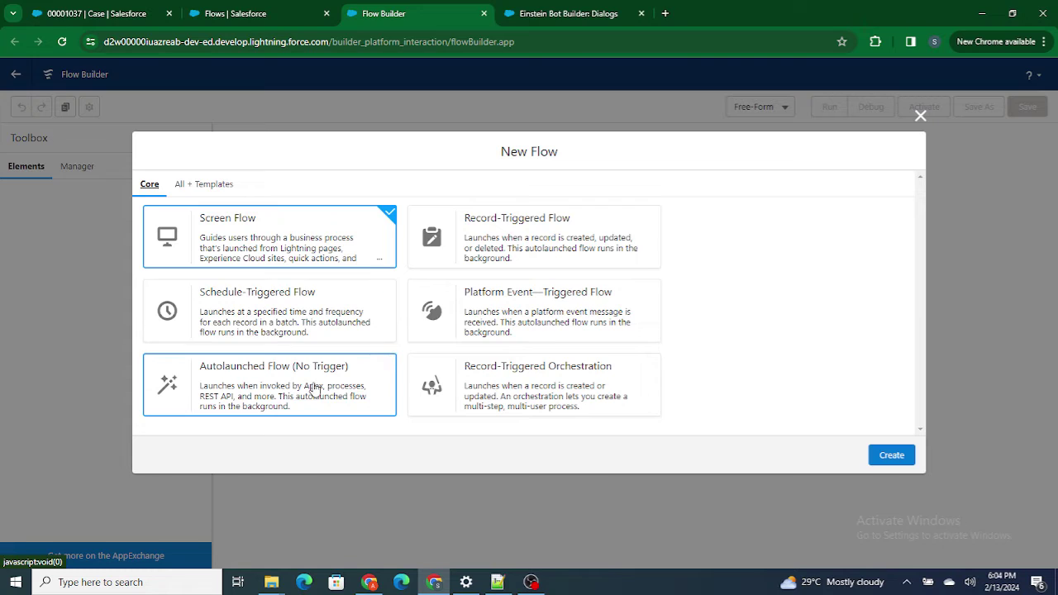
left_click(310, 389)
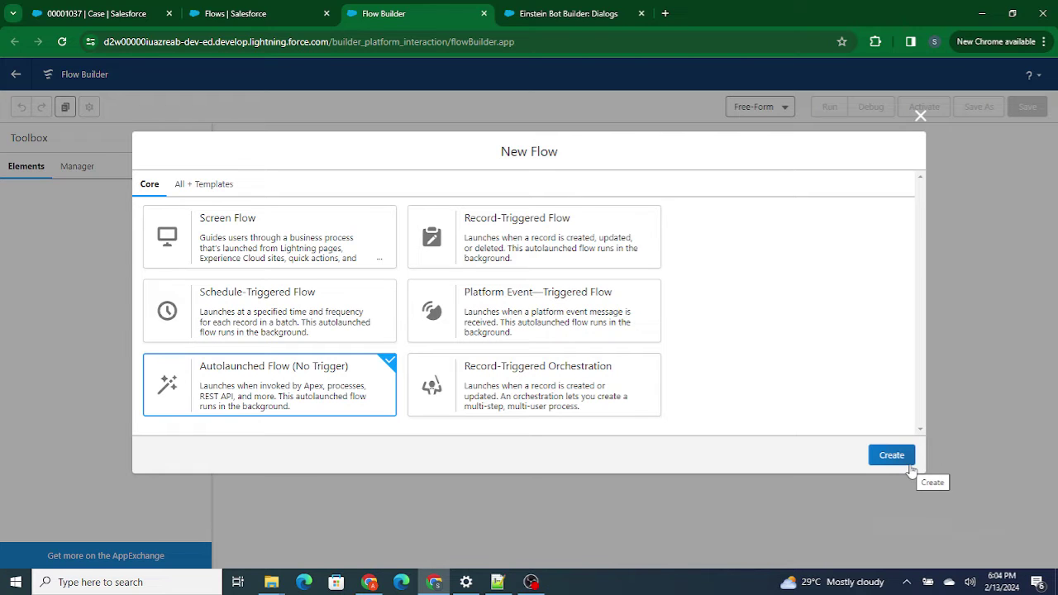
left_click(886, 455)
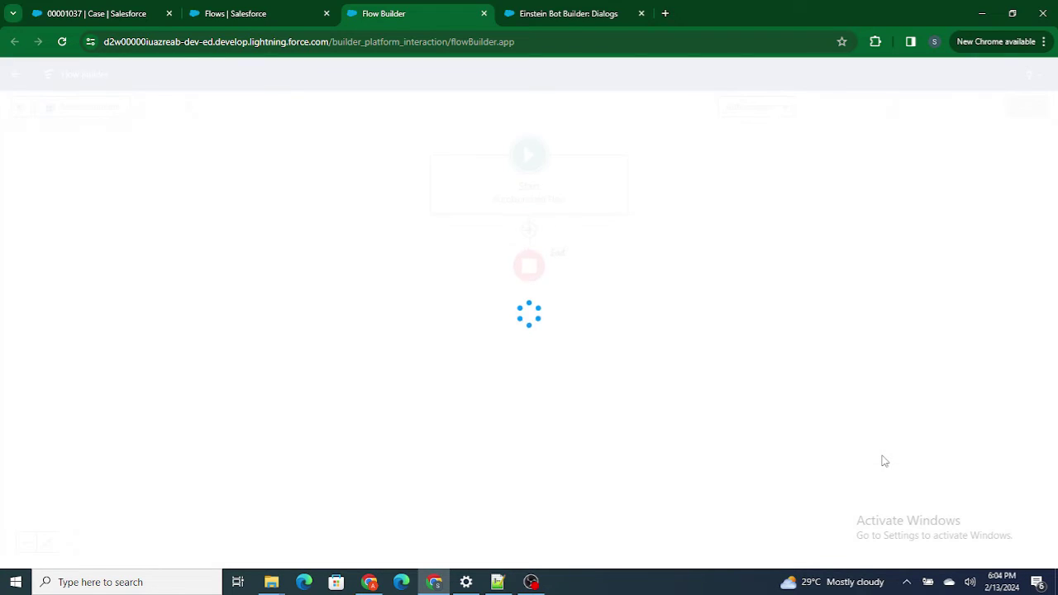
- Switch the flow to Free-Form layout and add a Get Records element labelled "Get the Case Details"
left_click(734, 105)
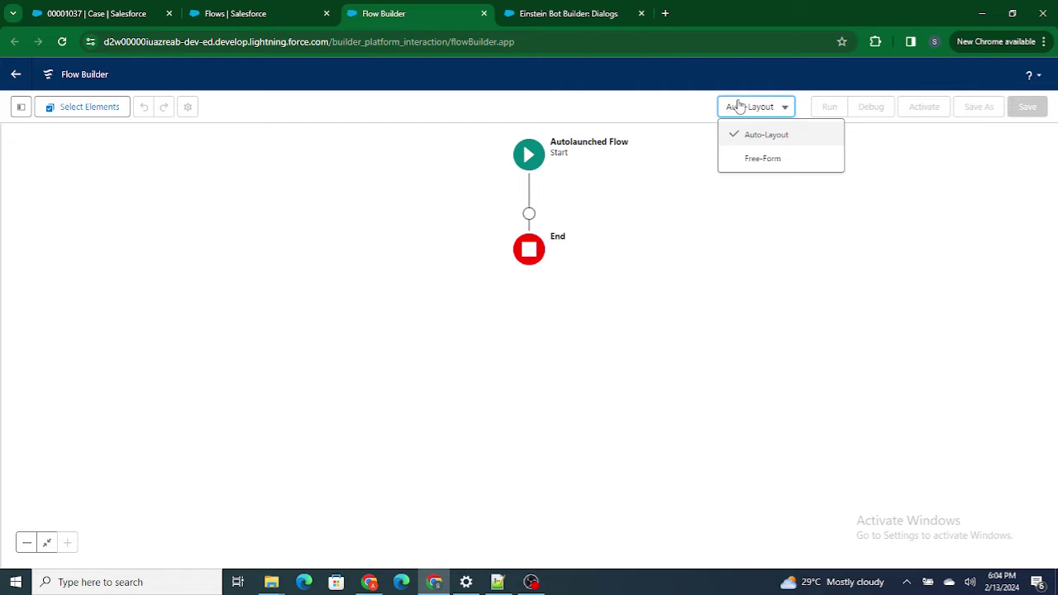
left_click(759, 159)
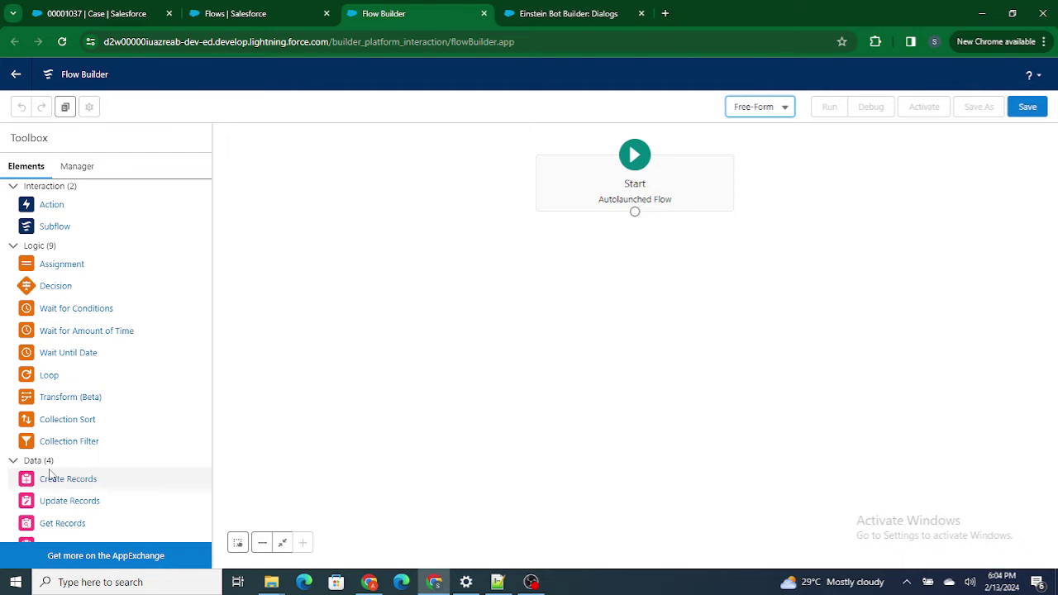
left_click_drag(52, 523, 436, 382)
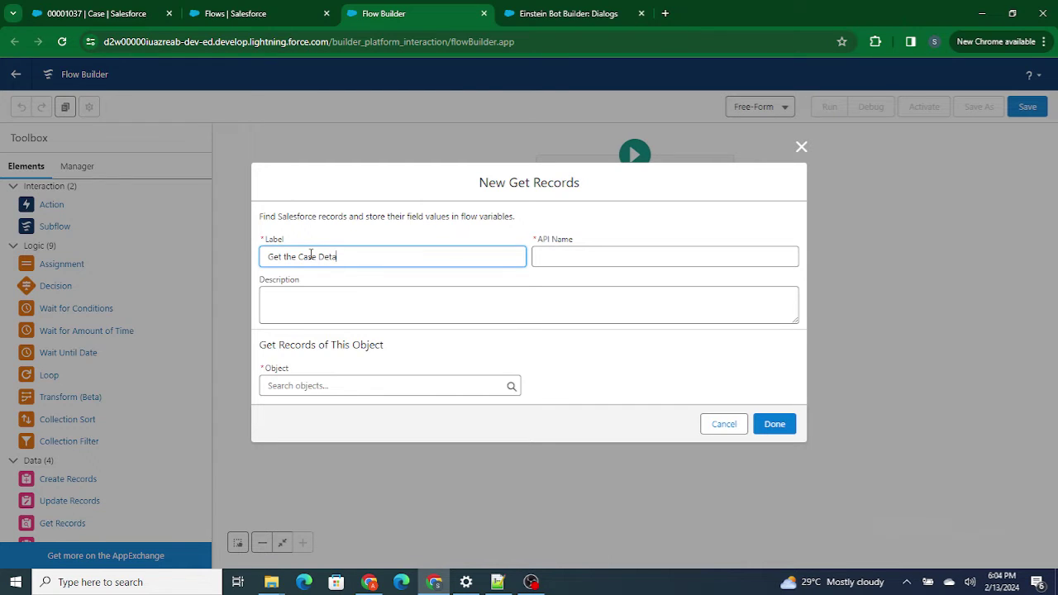
left_click(369, 213)
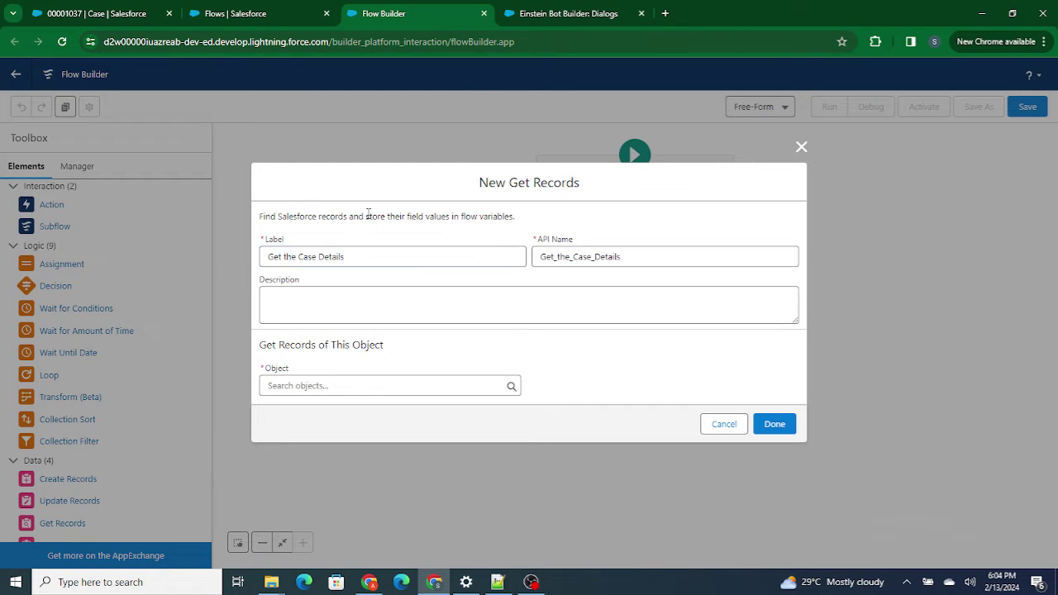
- Set the Get Records object to Case and add a filter on the CaseNumber field using Equals
left_click(357, 390)
scroll(355, 265, "down", 2)
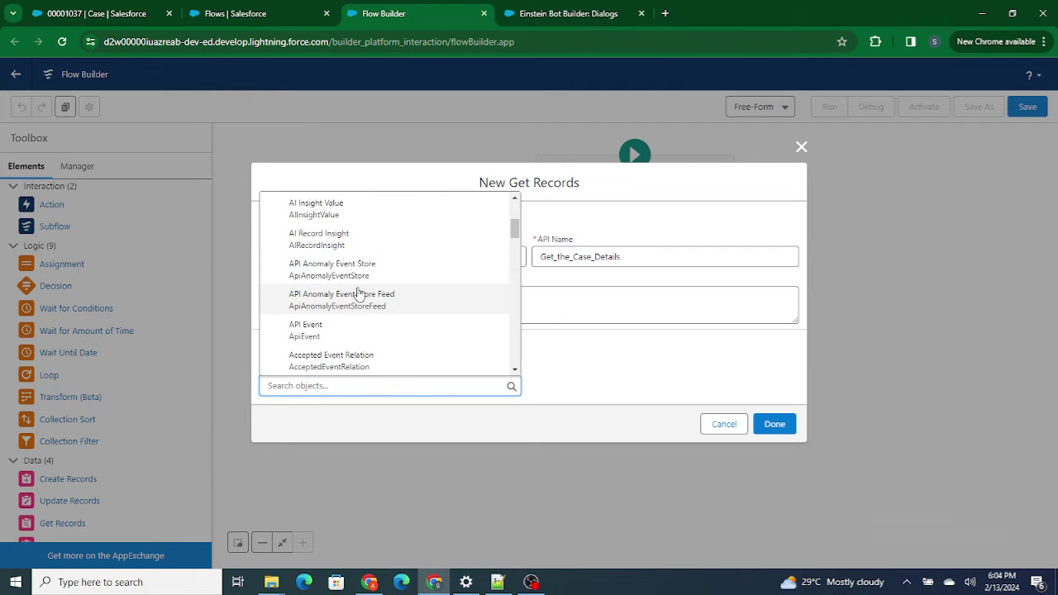
type("Case")
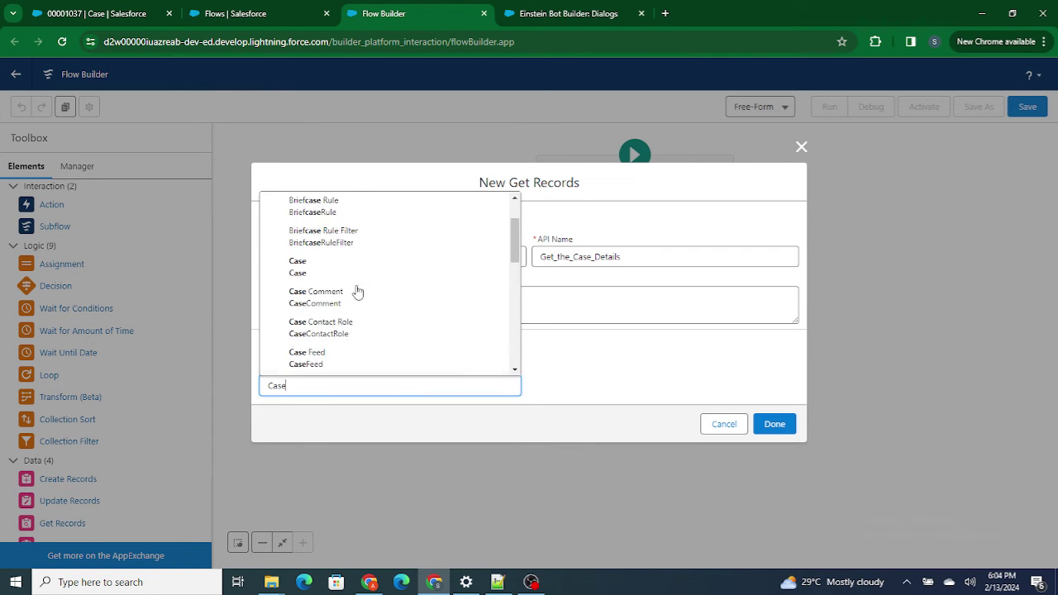
left_click(338, 304)
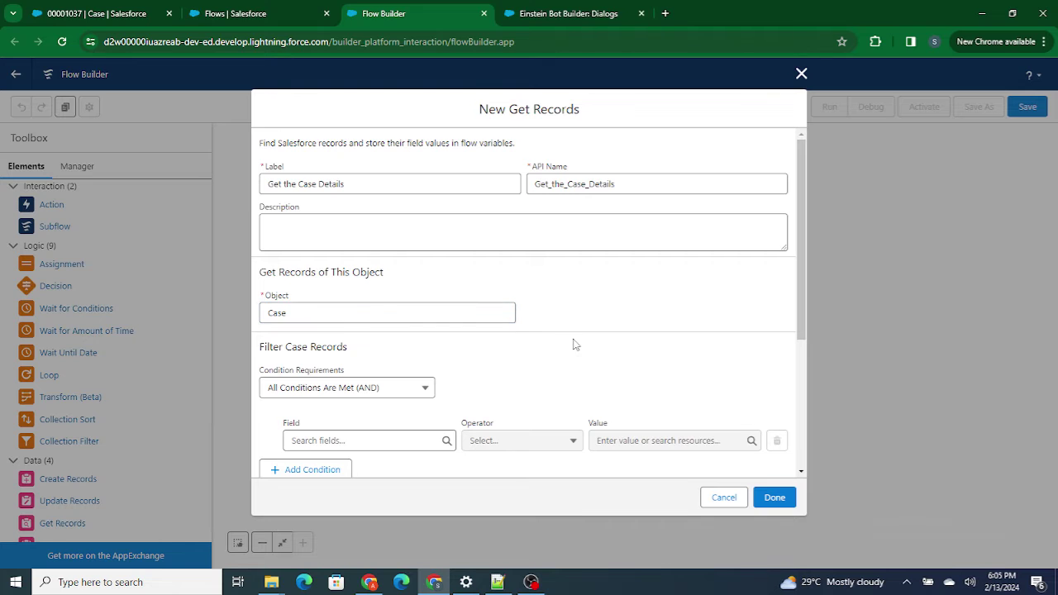
left_click(349, 439)
type("Case")
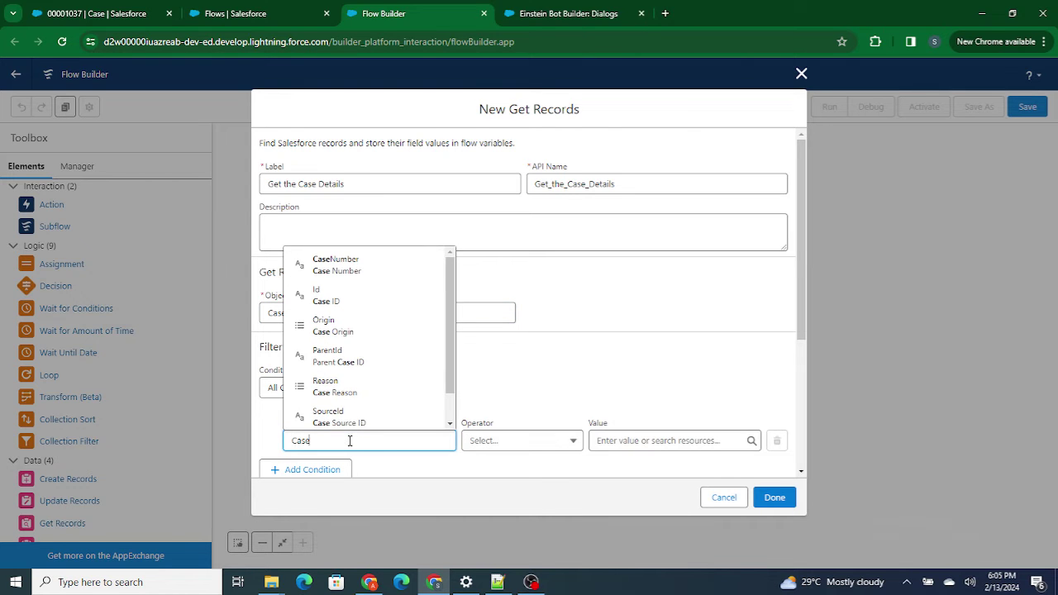
type("Nu")
left_click(350, 418)
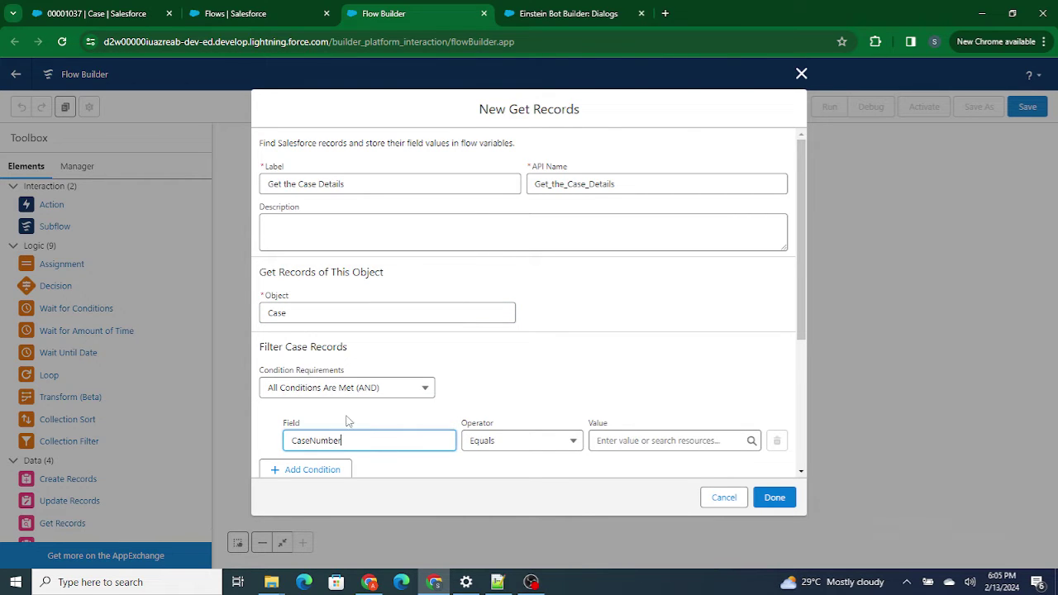
- Create a Text variable named CaseNos, available for input, as the value of the CaseNumber filter
left_click(637, 440)
left_click(615, 261)
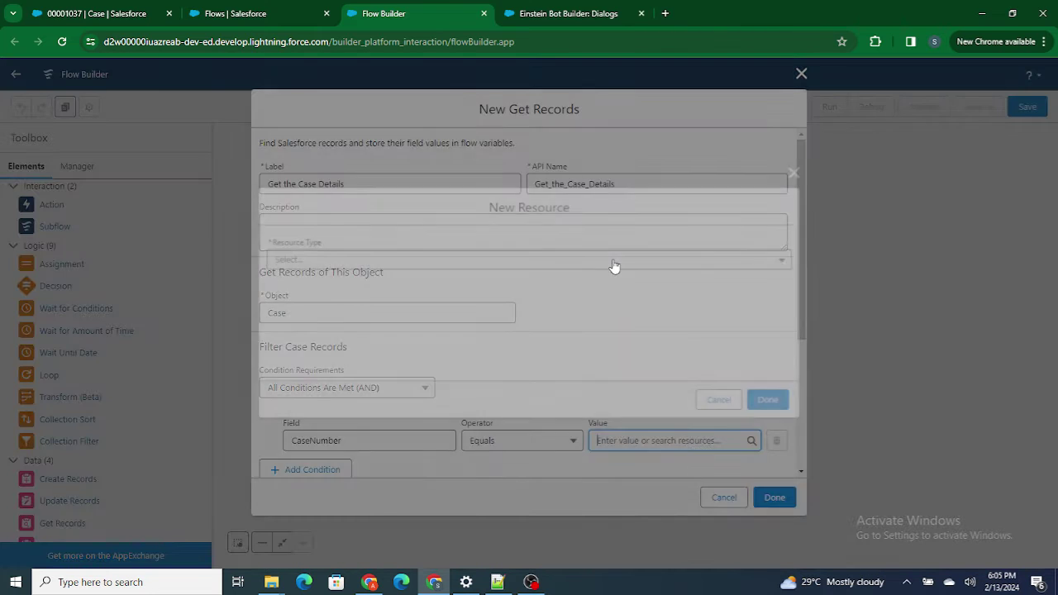
left_click(390, 257)
left_click(365, 282)
left_click(340, 287)
type("CaseNos")
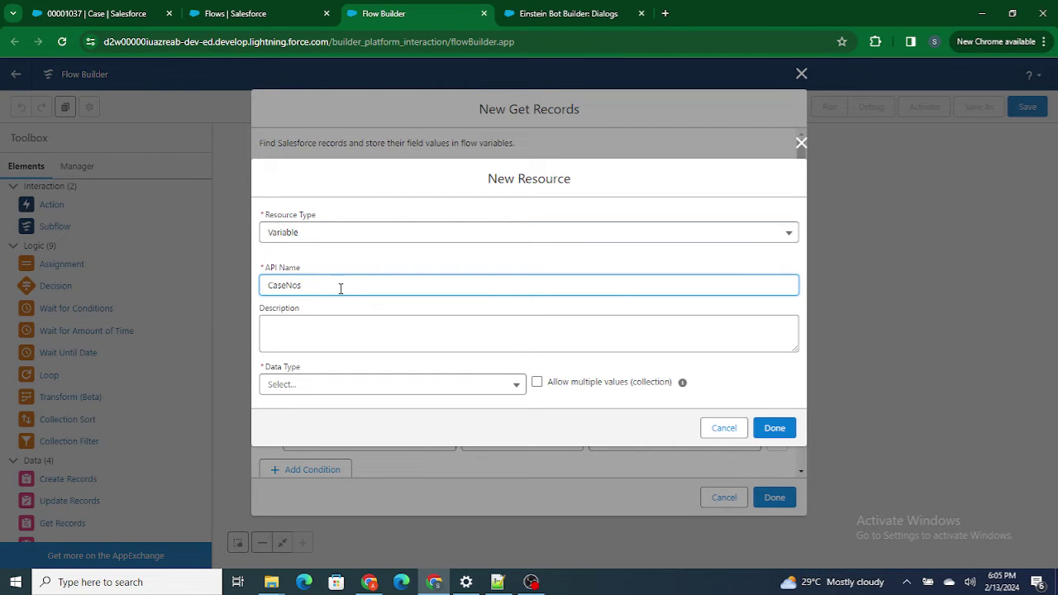
left_click(296, 384)
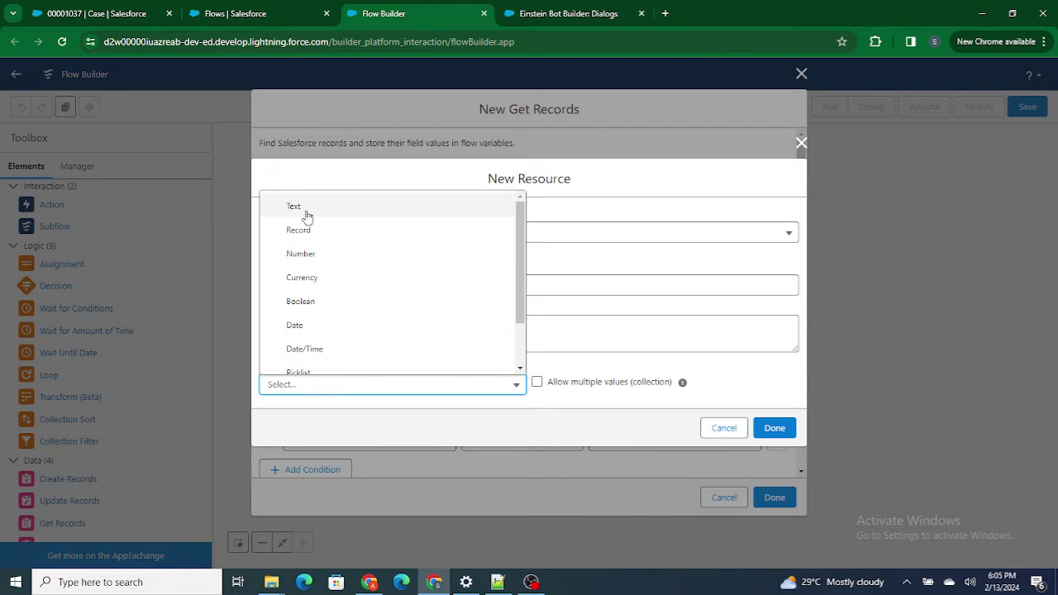
left_click(306, 216)
left_click(291, 423)
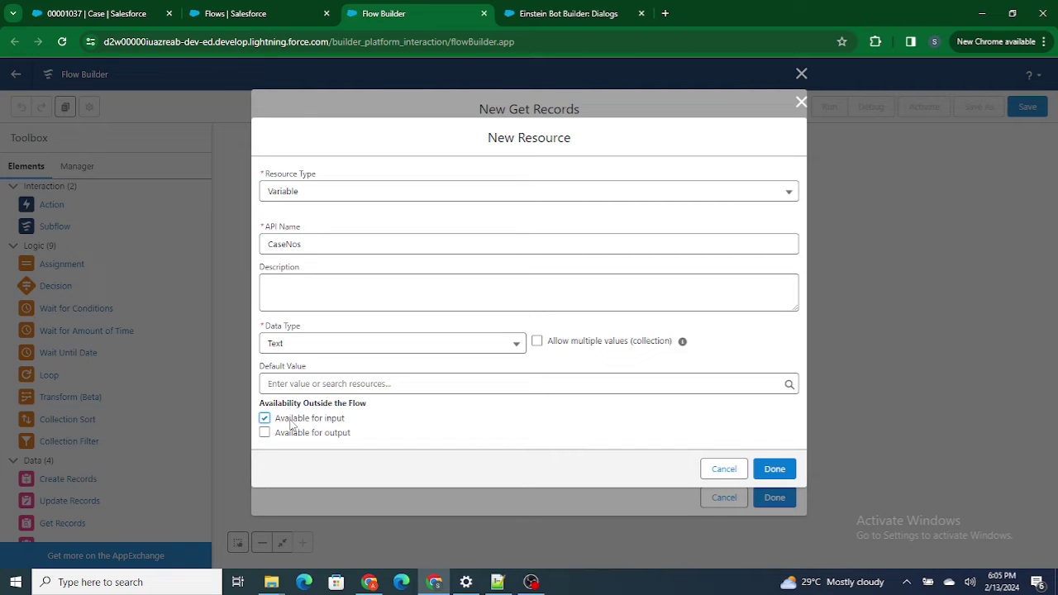
left_click(789, 469)
- Set the record data storage to Choose fields and assign variables (advanced)
scroll(606, 344, "down", 1)
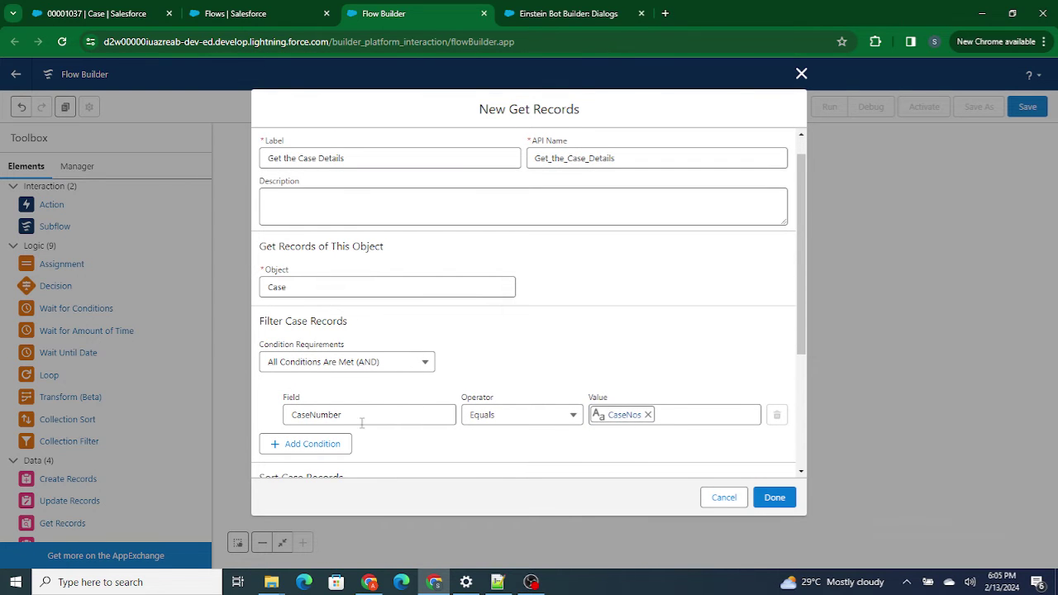
scroll(407, 429, "down", 3)
scroll(405, 454, "down", 2)
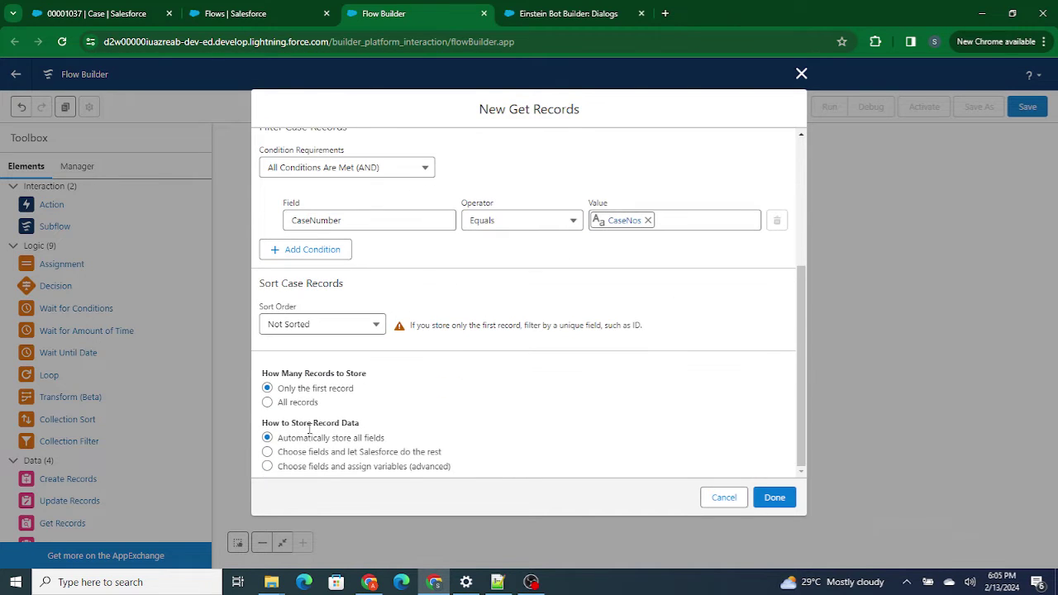
left_click(267, 466)
scroll(510, 429, "down", 4)
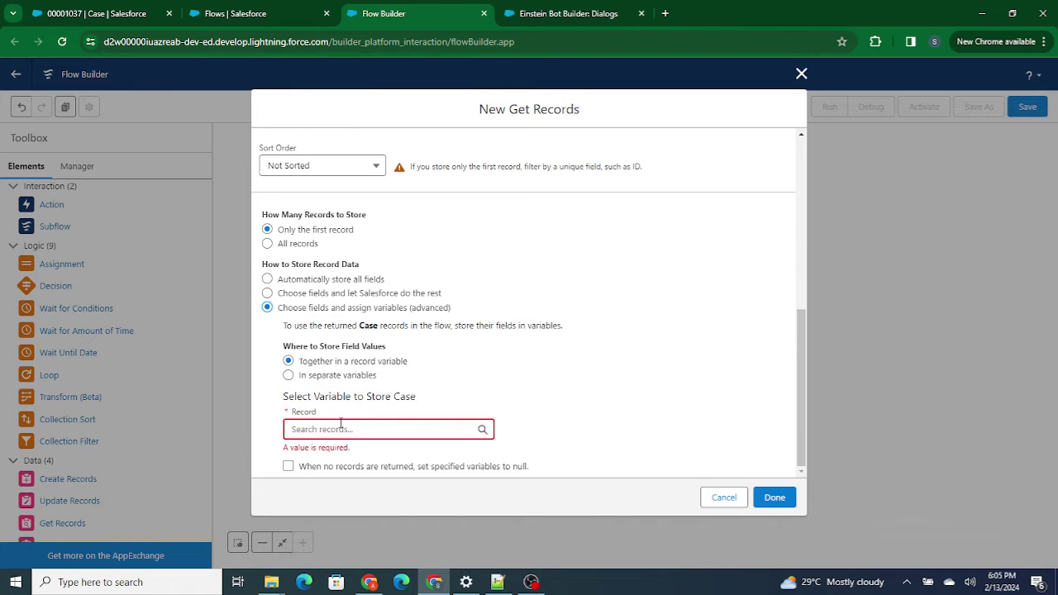
- Start a new variable resource for storing the Case record and name it getCaseRecords
left_click(338, 427)
left_click(335, 403)
left_click(331, 259)
left_click(334, 294)
left_click(313, 286)
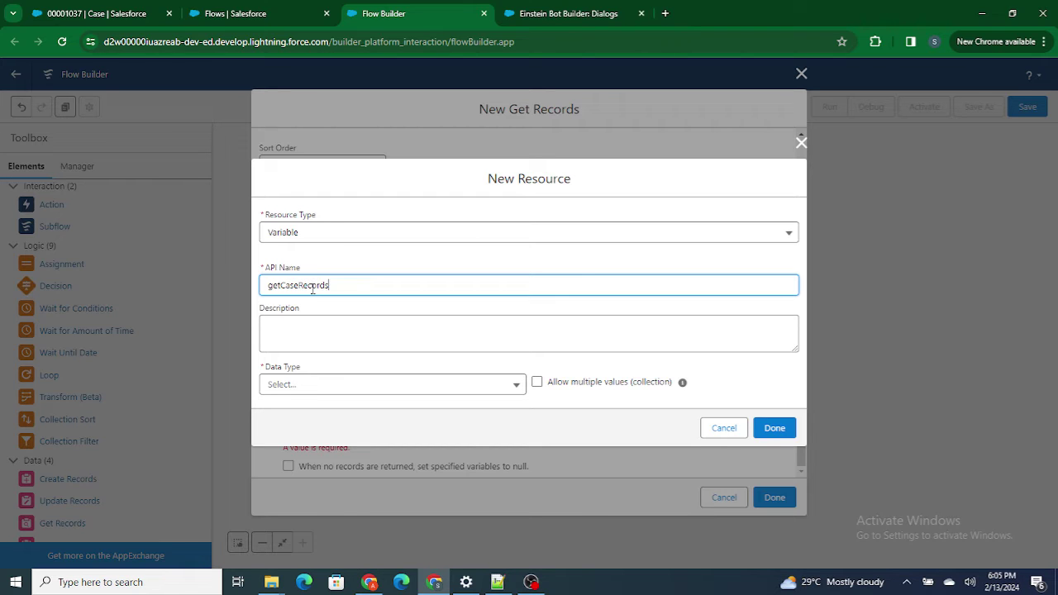
- Set the getCaseRecords variable's data type to Record and its object to Case, and finish creating it
left_click(322, 386)
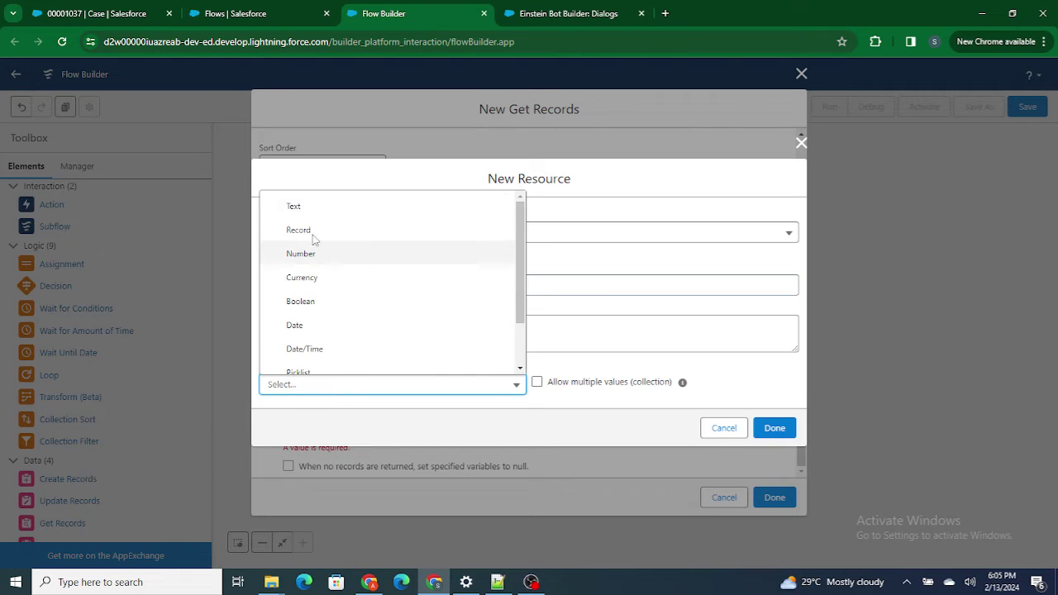
left_click(308, 206)
left_click(289, 350)
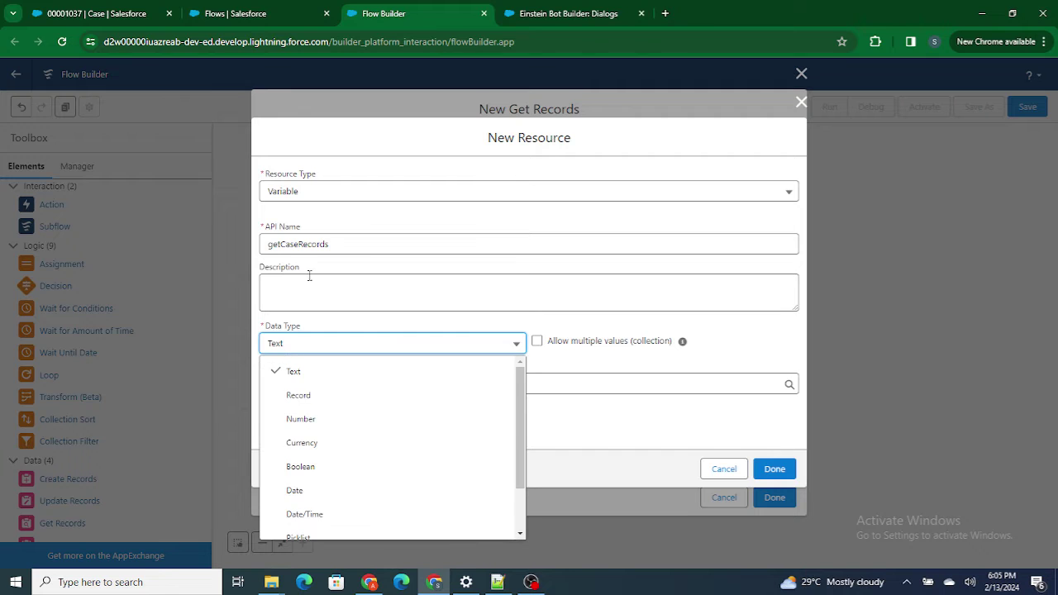
left_click(302, 394)
left_click(310, 385)
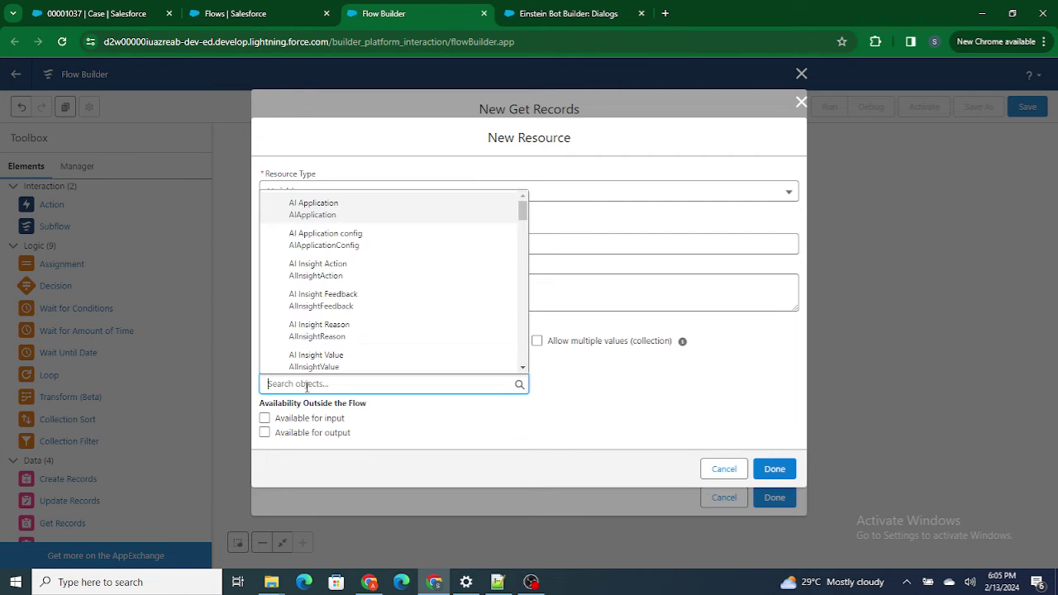
type("Case")
scroll(335, 296, "down", 3)
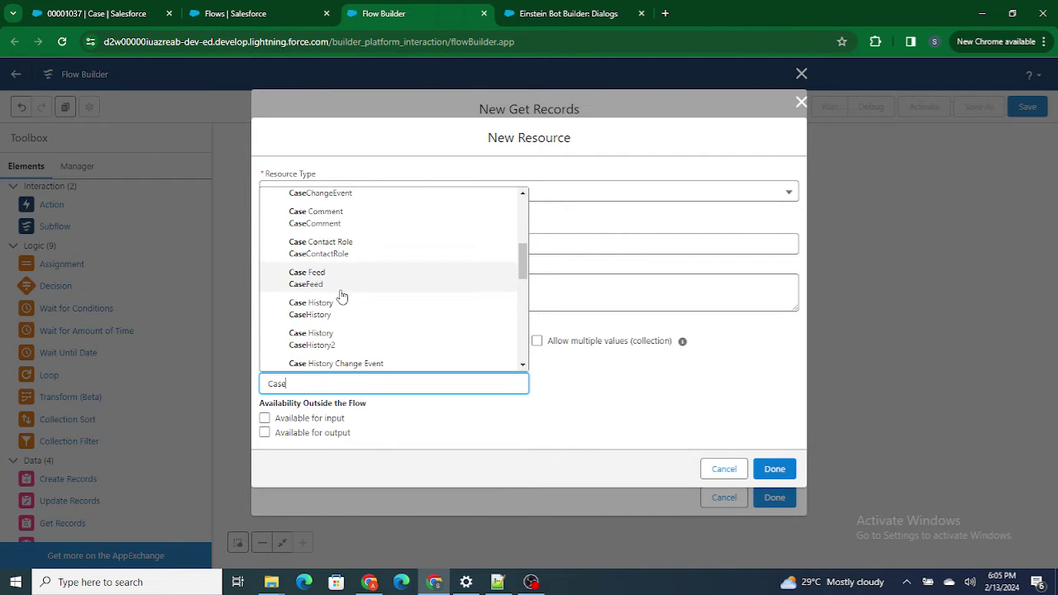
type("e")
scroll(314, 330, "up", 5)
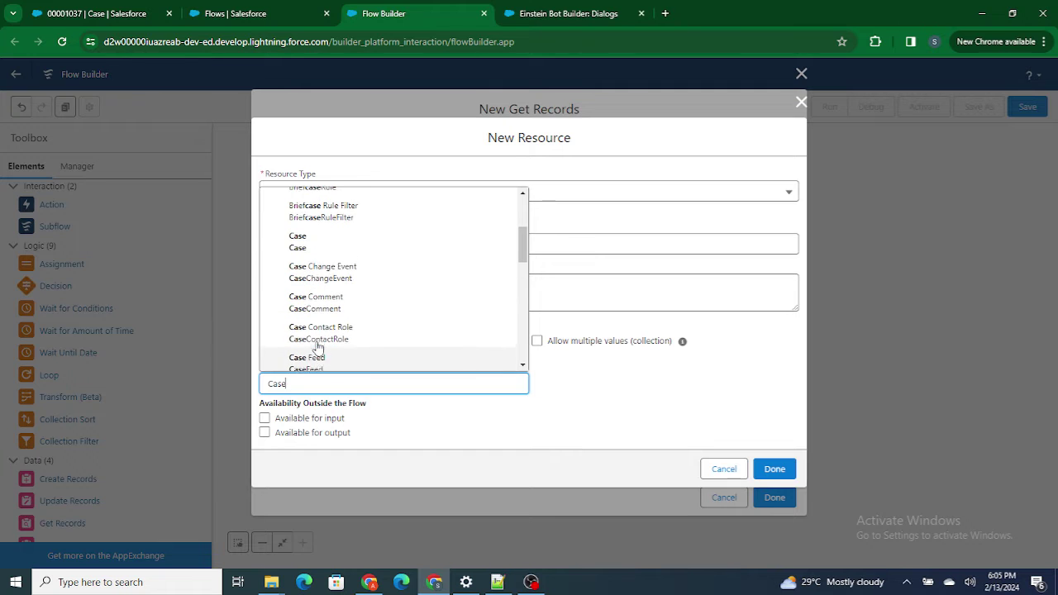
left_click(579, 418)
left_click(595, 424)
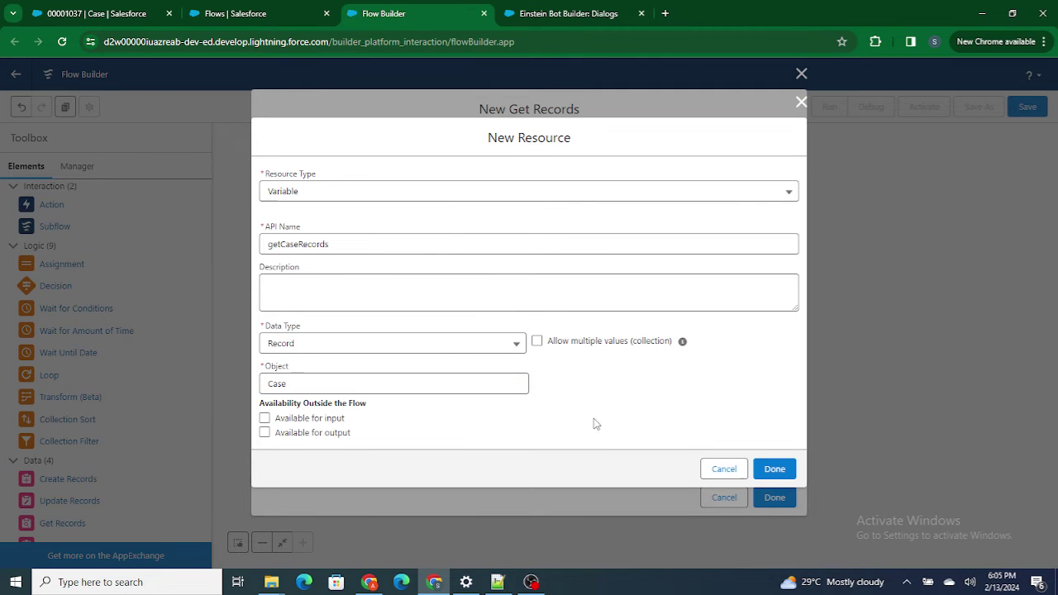
left_click(773, 469)
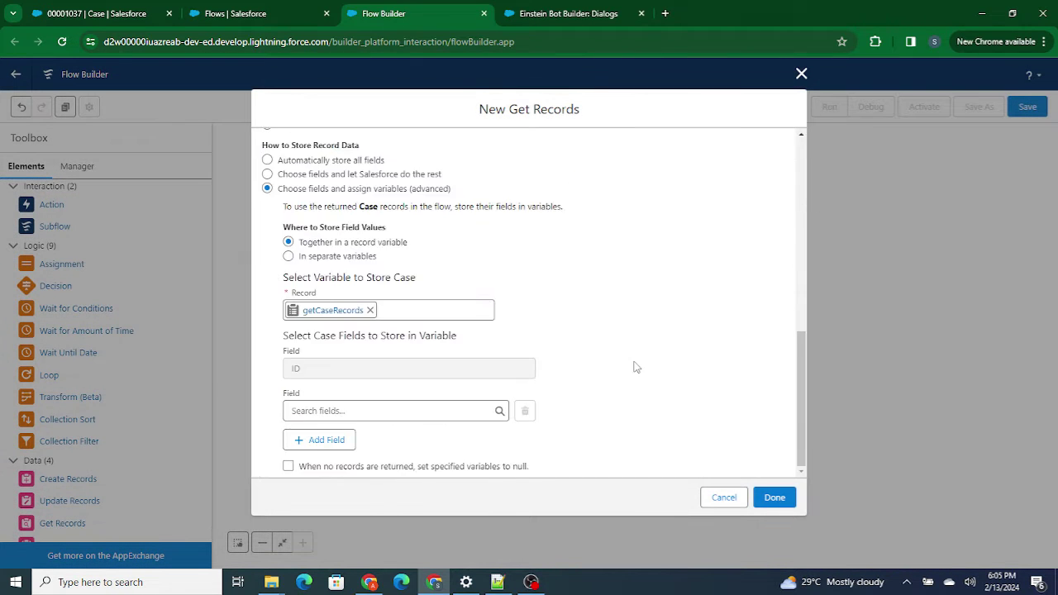
- Store the Status field in getCaseRecords, finish the Get Records element and connect Start to it
left_click(328, 415)
type("Status")
left_click(324, 383)
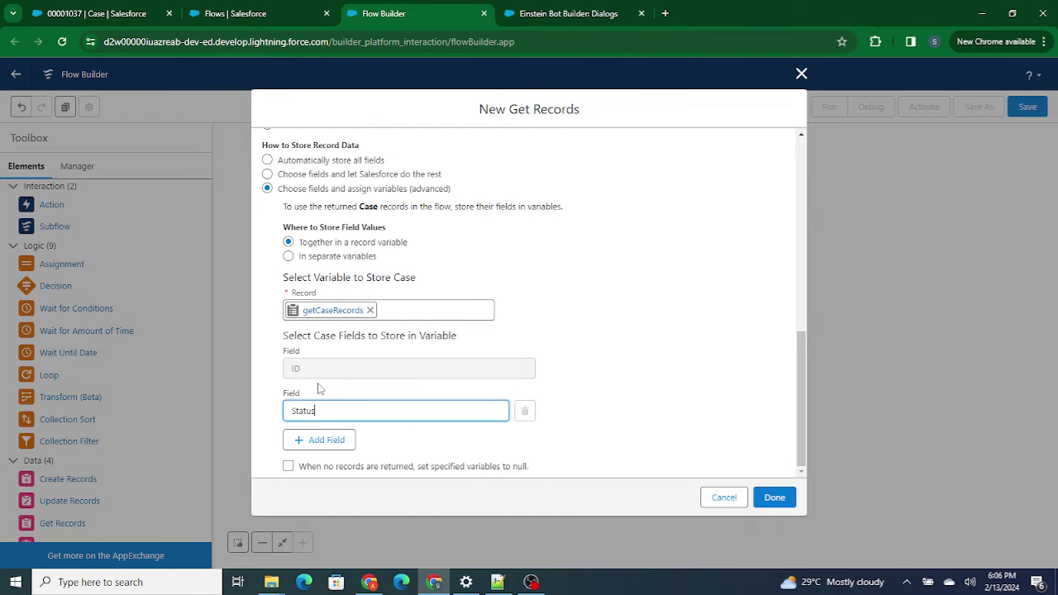
left_click(774, 498)
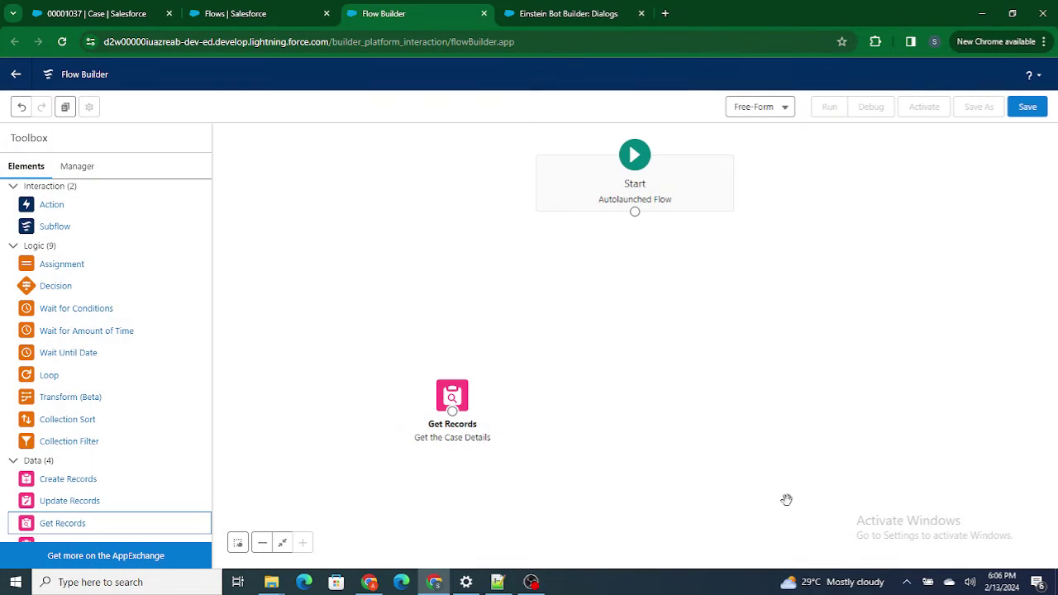
left_click_drag(635, 212, 626, 306)
- Add CaseNumber to the Case fields stored in getCaseRecords by the Get the Case Details element, and finish editing it
double_click(626, 306)
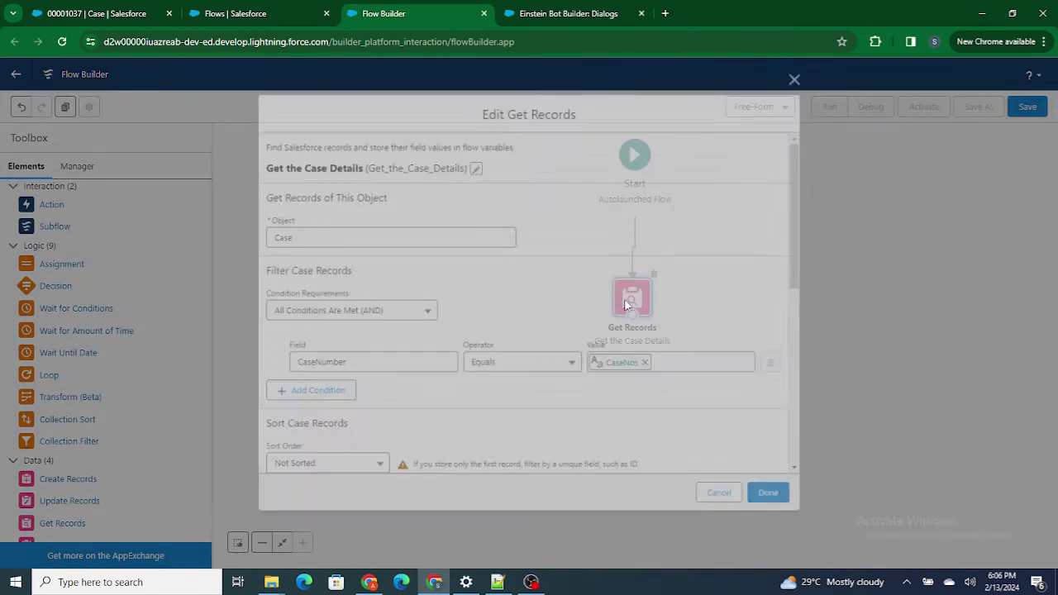
scroll(568, 414, "down", 5)
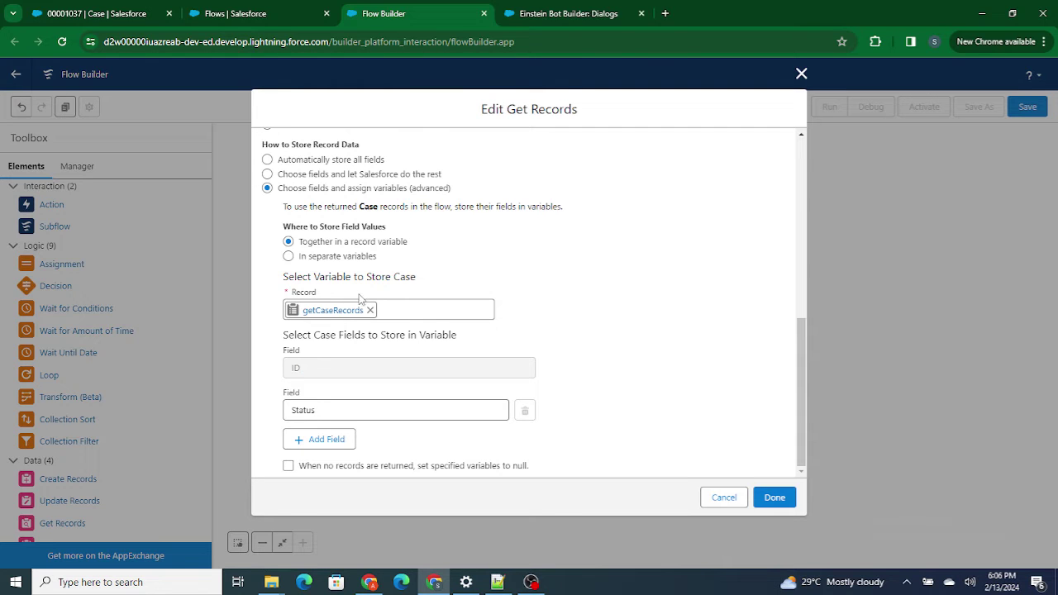
left_click(319, 439)
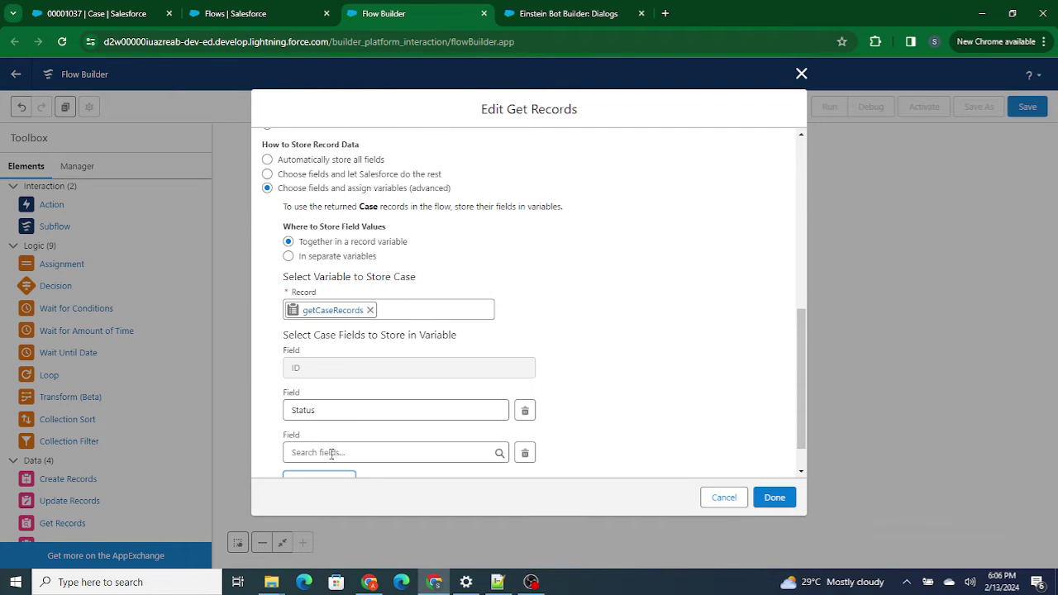
left_click(330, 452)
type("Case")
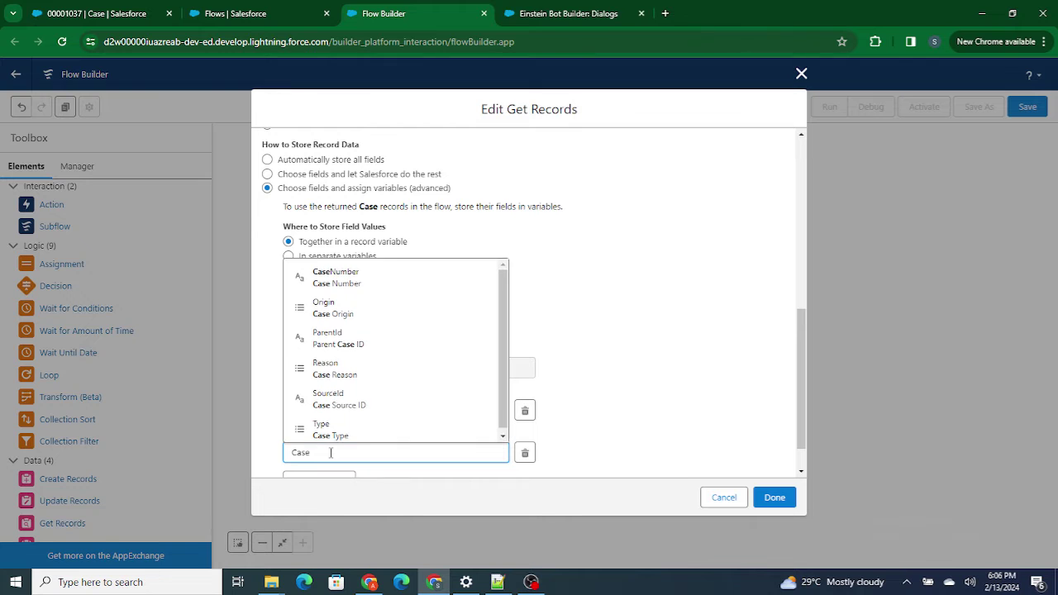
type("Num")
left_click(336, 425)
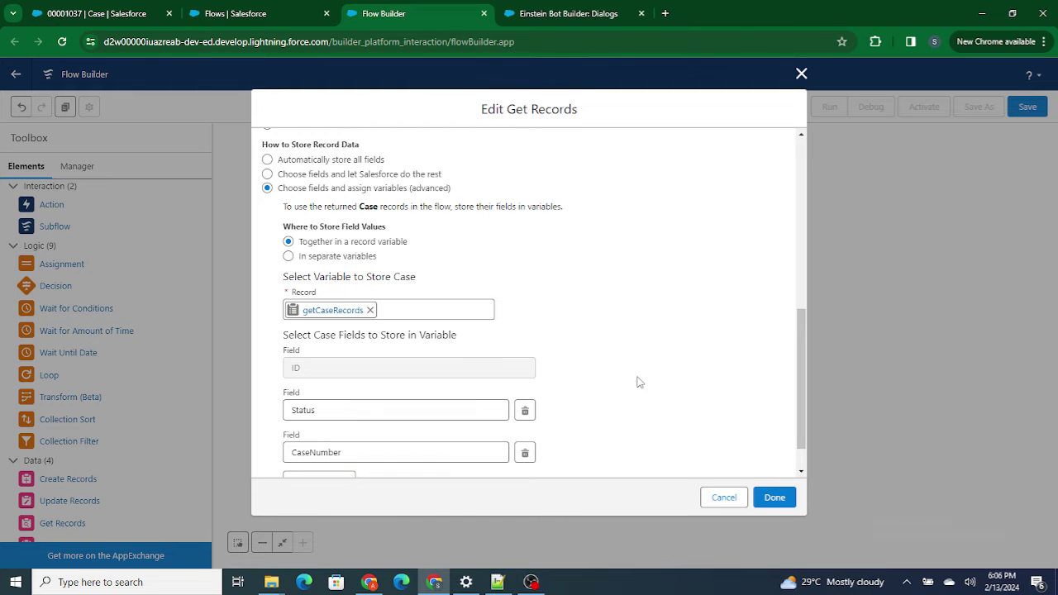
left_click(773, 498)
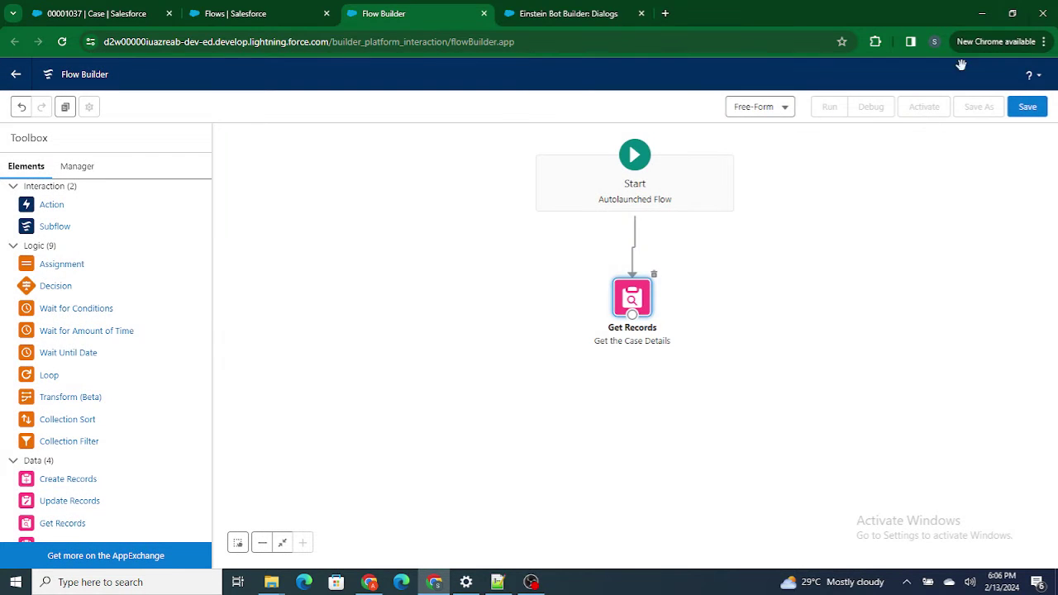
- Save the flow with the label Show Case in Einstein Bot and activate it
left_click(1028, 107)
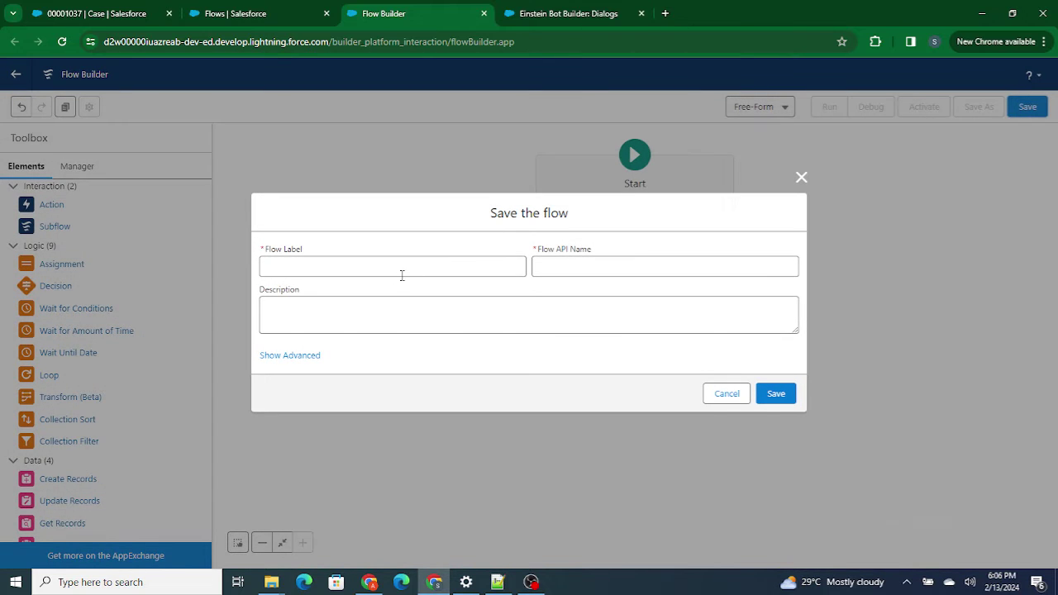
left_click(402, 275)
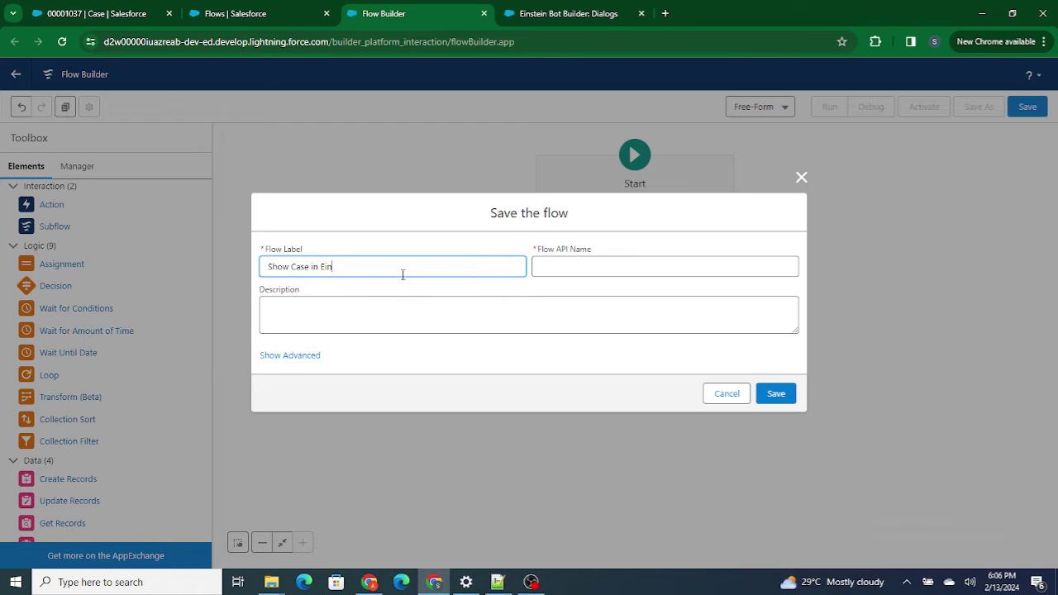
left_click(391, 247)
left_click(775, 394)
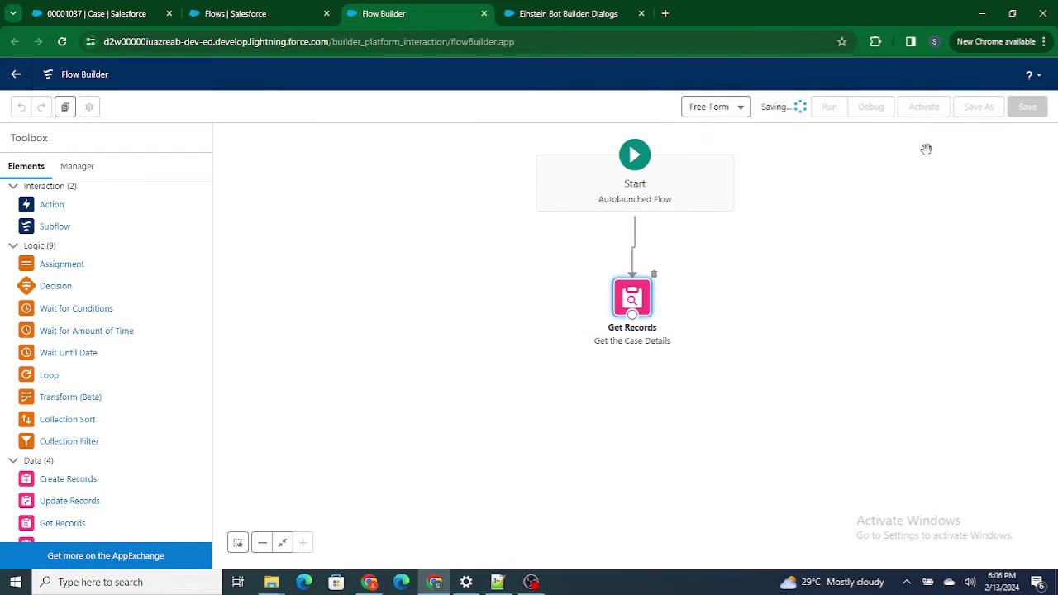
left_click(935, 116)
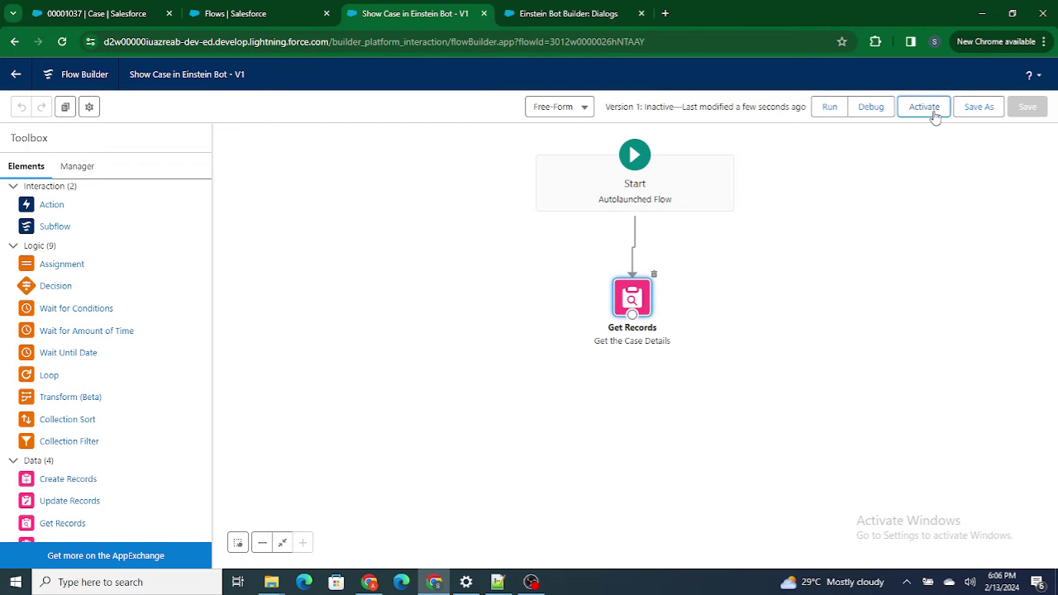
- Switch to the Einstein Bot Builder and reload the Jarvis bot so it picks up the activated flow
left_click(519, 8)
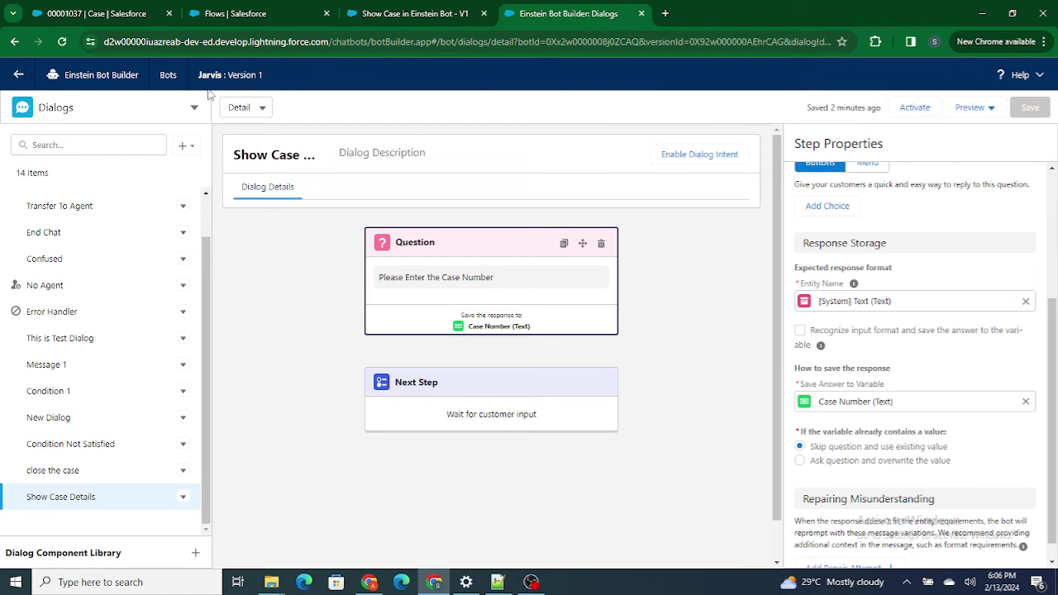
left_click(61, 42)
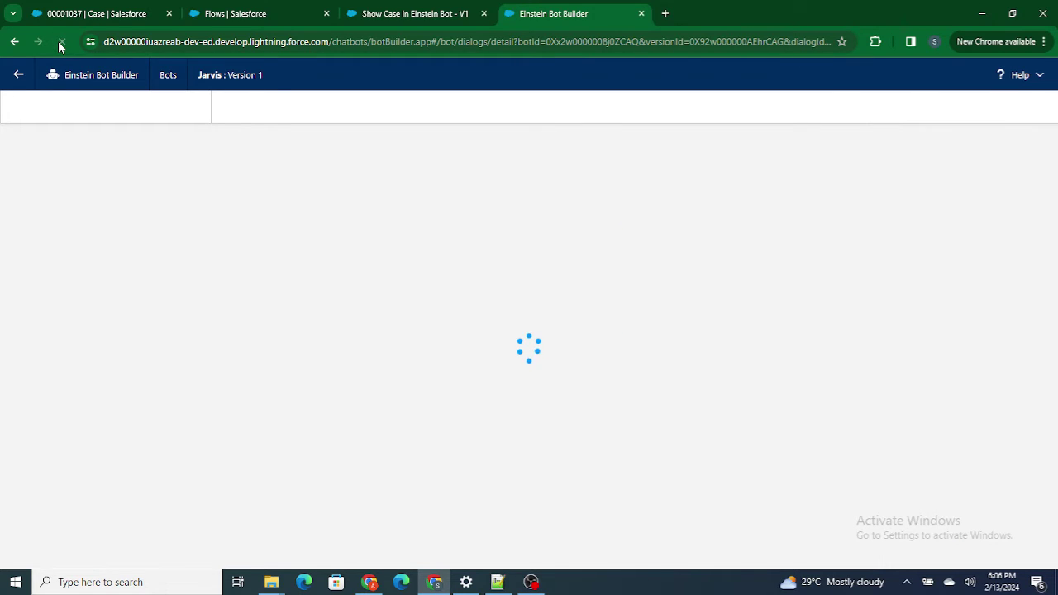
left_click(404, 10)
left_click(575, 10)
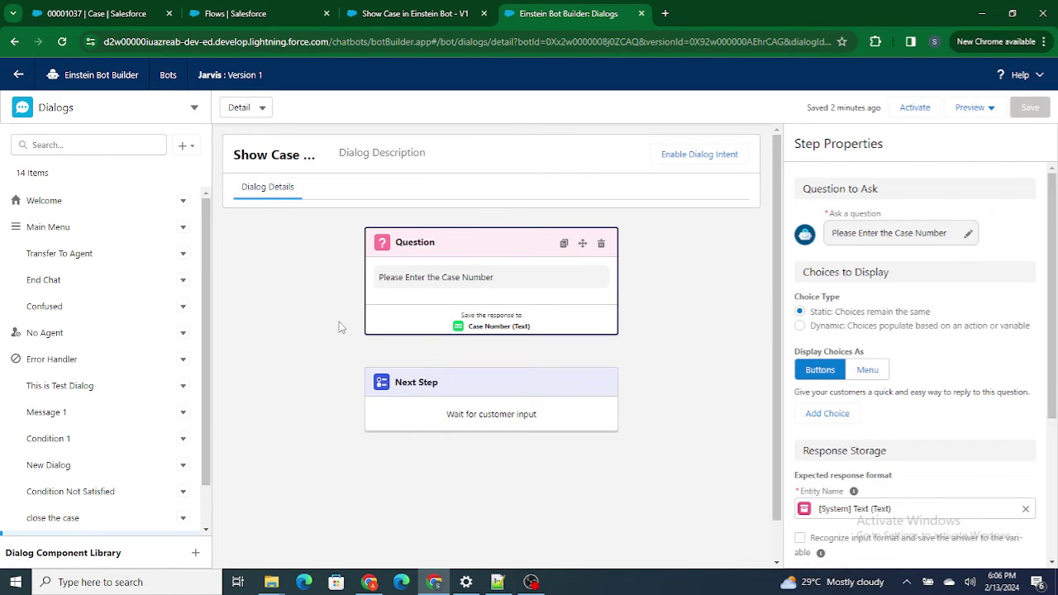
- Review the View Case Details choice in This is Test Dialog and the rule that handles it
left_click(79, 396)
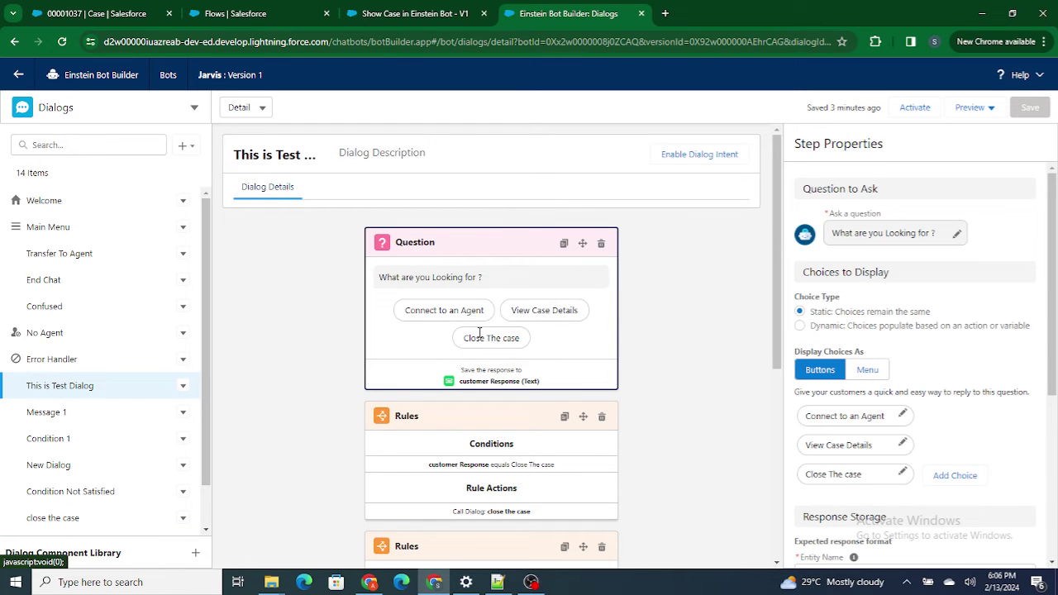
left_click_drag(510, 312, 579, 312)
scroll(530, 408, "down", 2)
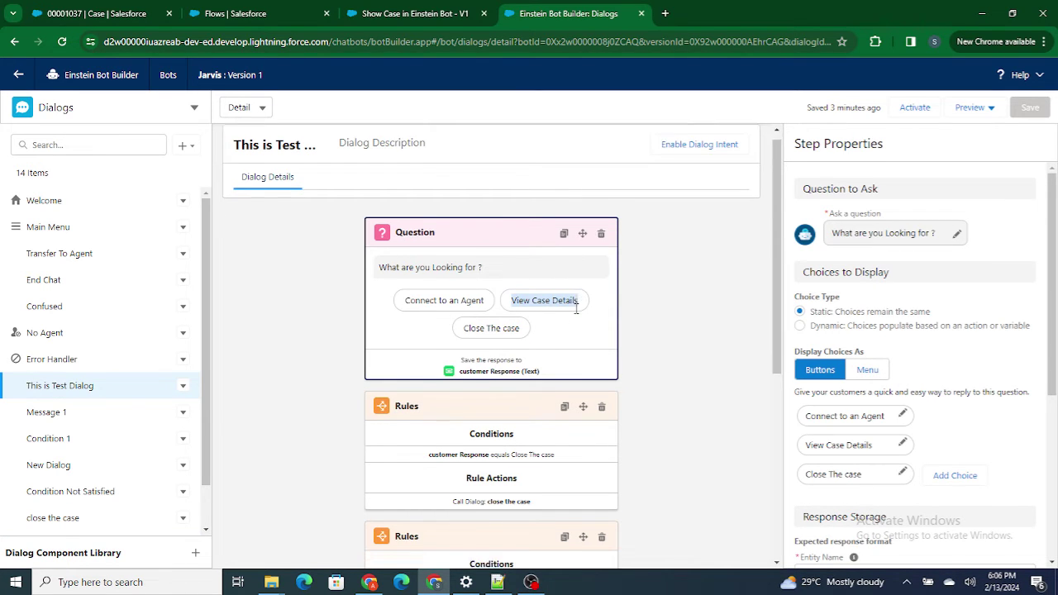
left_click(530, 409)
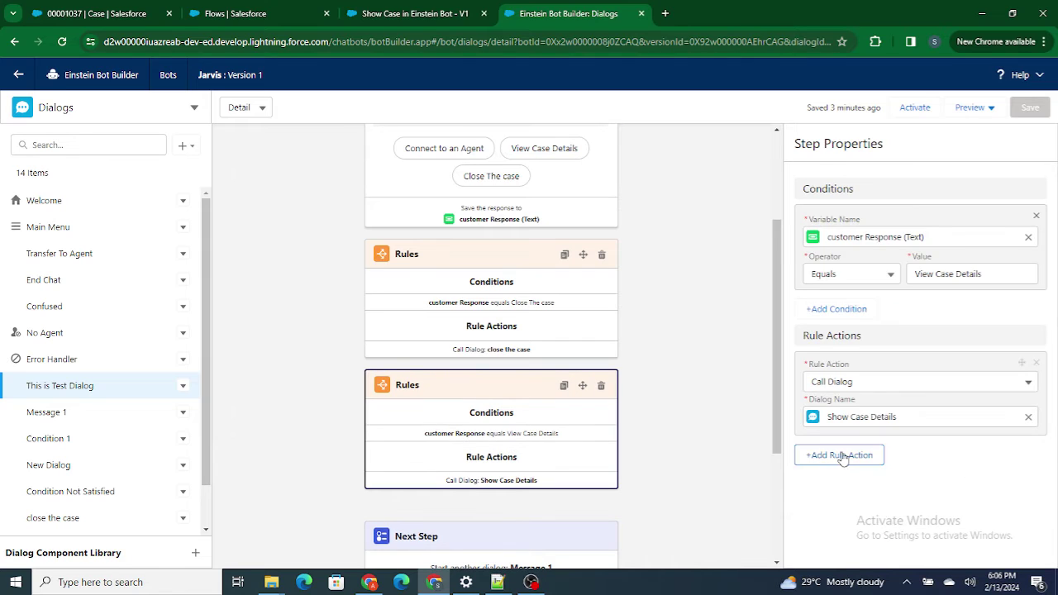
scroll(91, 388, "down", 1)
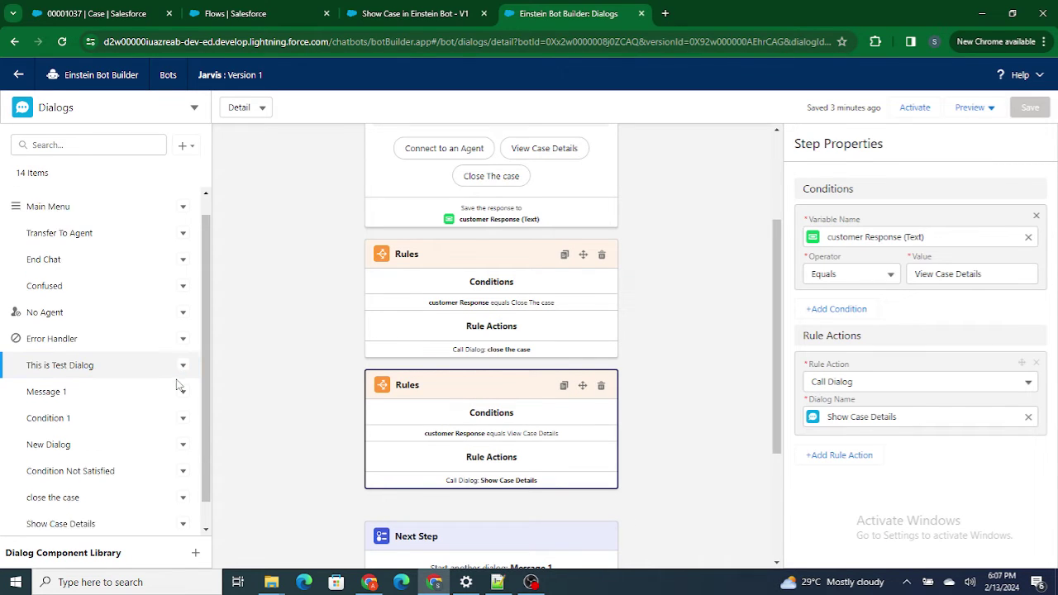
- Add a Flow action after the case number question in the Show Case Details dialog, running Show Case in Einstein Bot
left_click(70, 498)
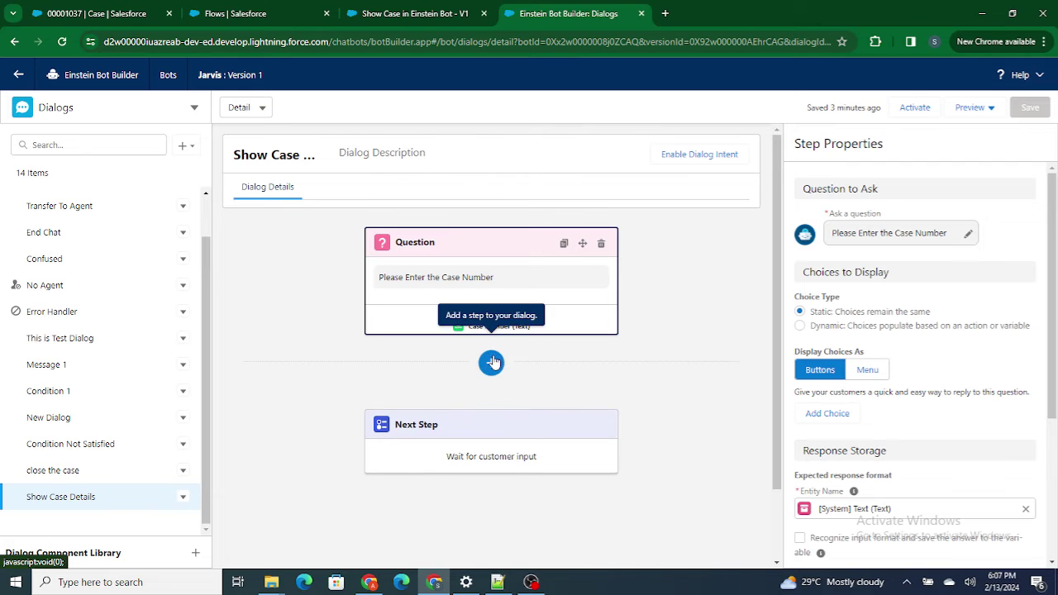
left_click(491, 362)
scroll(447, 521, "down", 3)
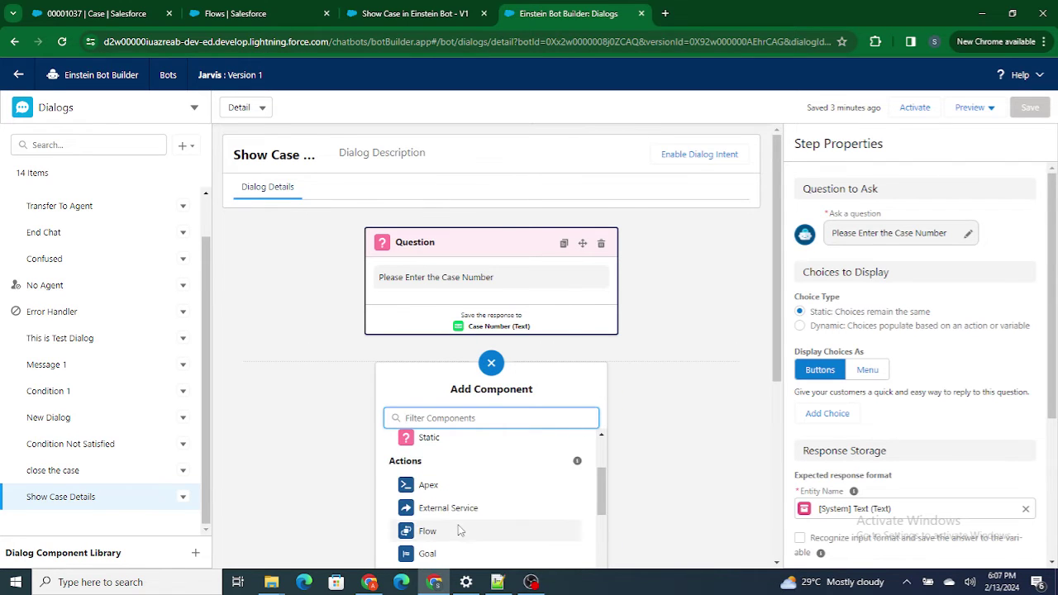
left_click(427, 530)
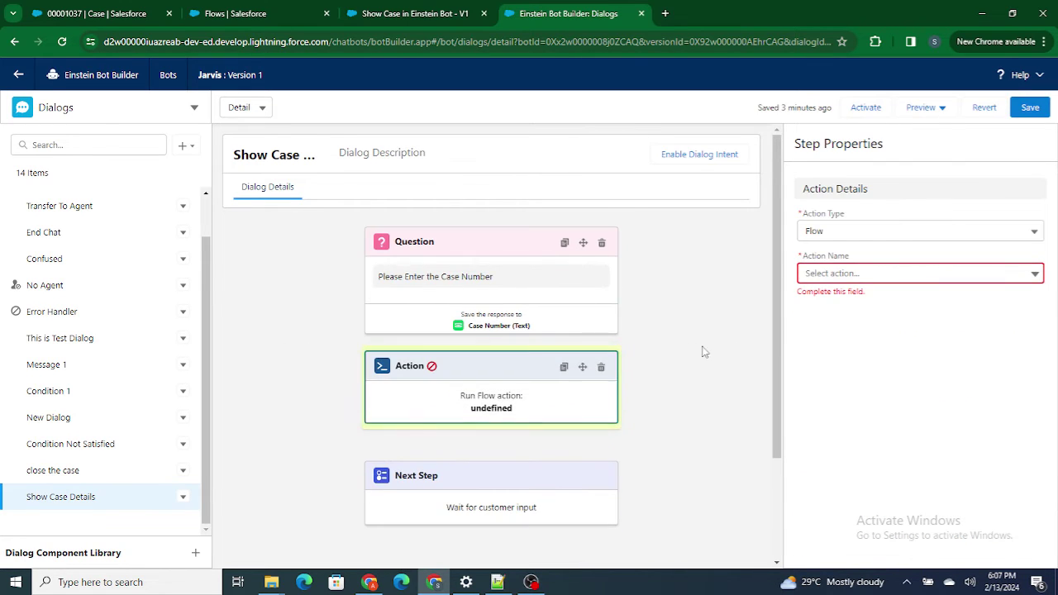
left_click(887, 278)
type("Show")
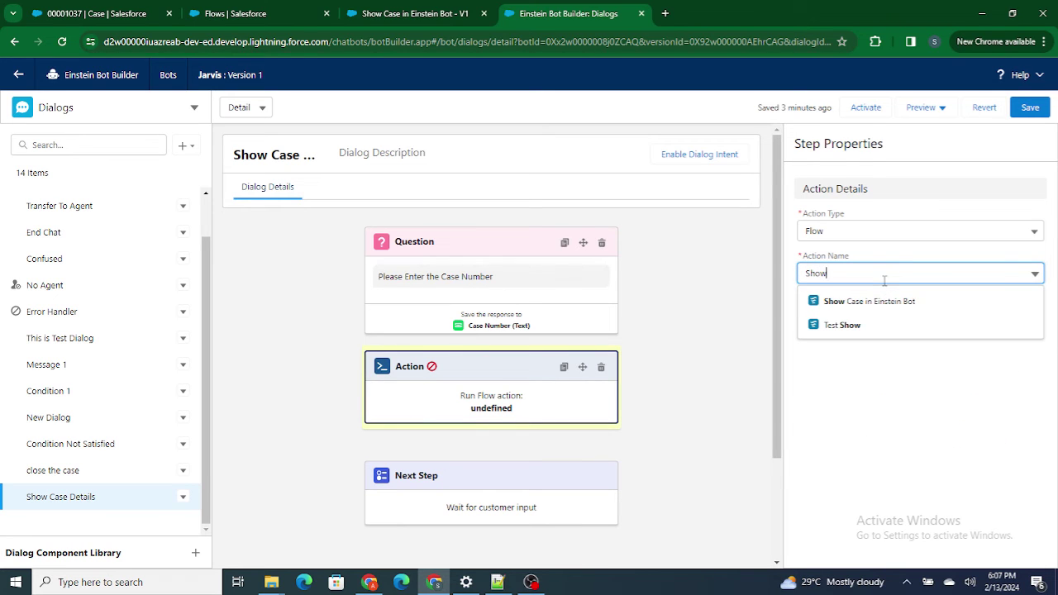
left_click(884, 299)
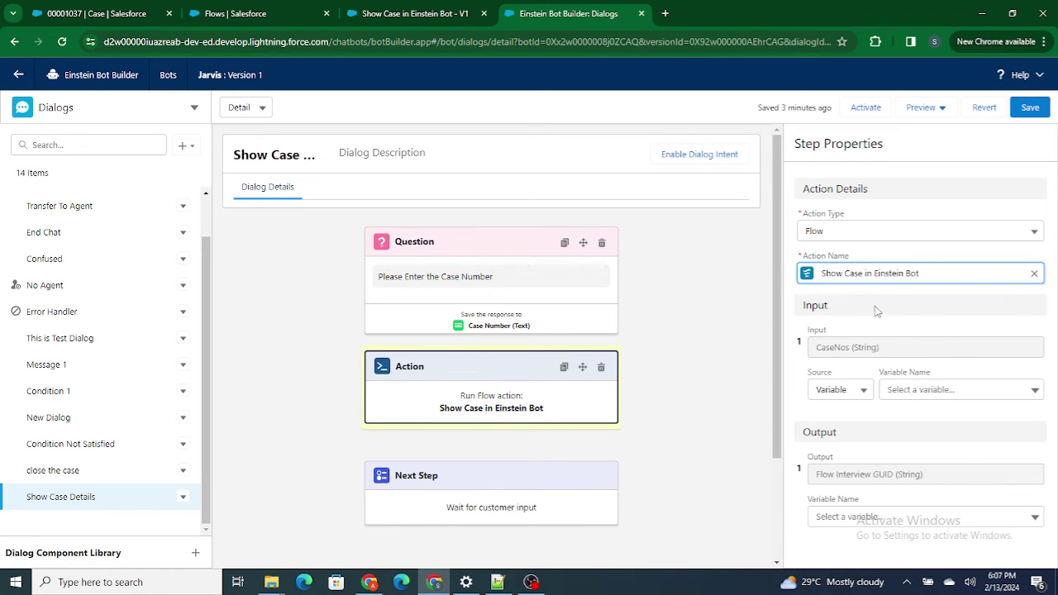
- Map the flow action's CaseNos input to the Case Number (Text) variable
left_click_drag(900, 344, 807, 354)
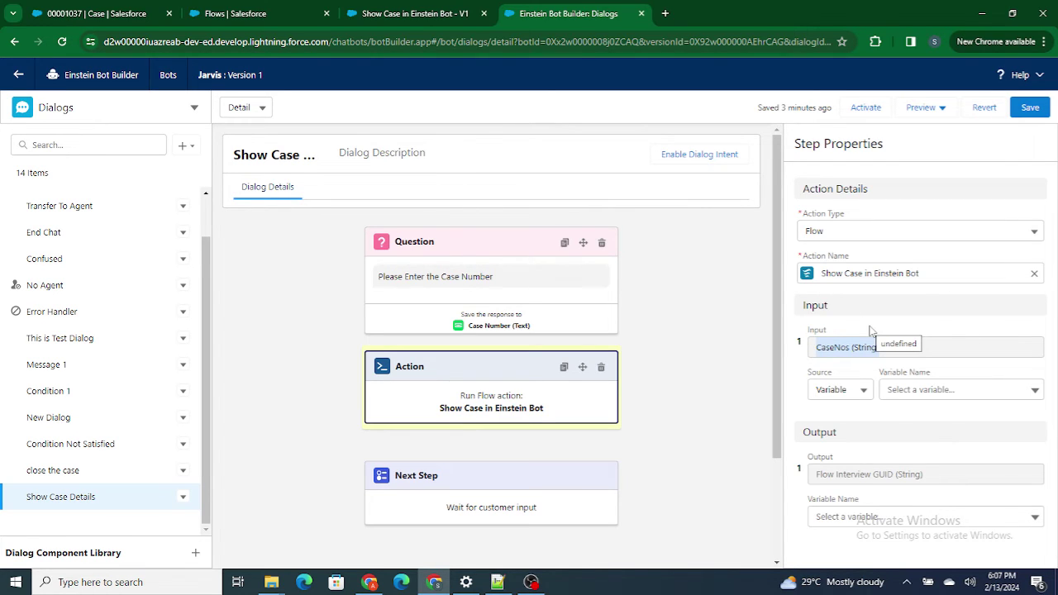
left_click(921, 393)
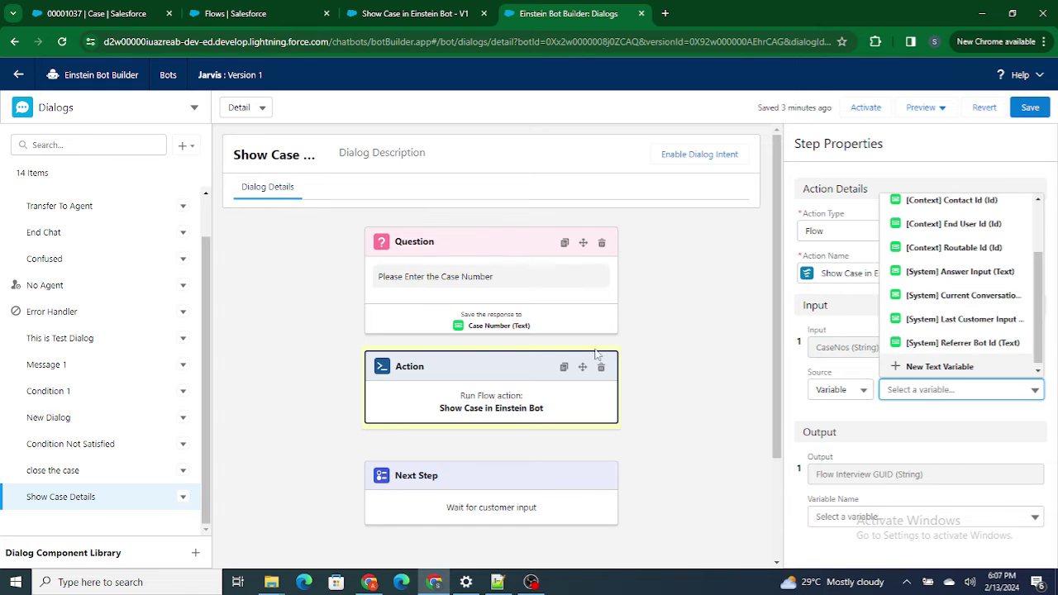
scroll(950, 248, "up", 2)
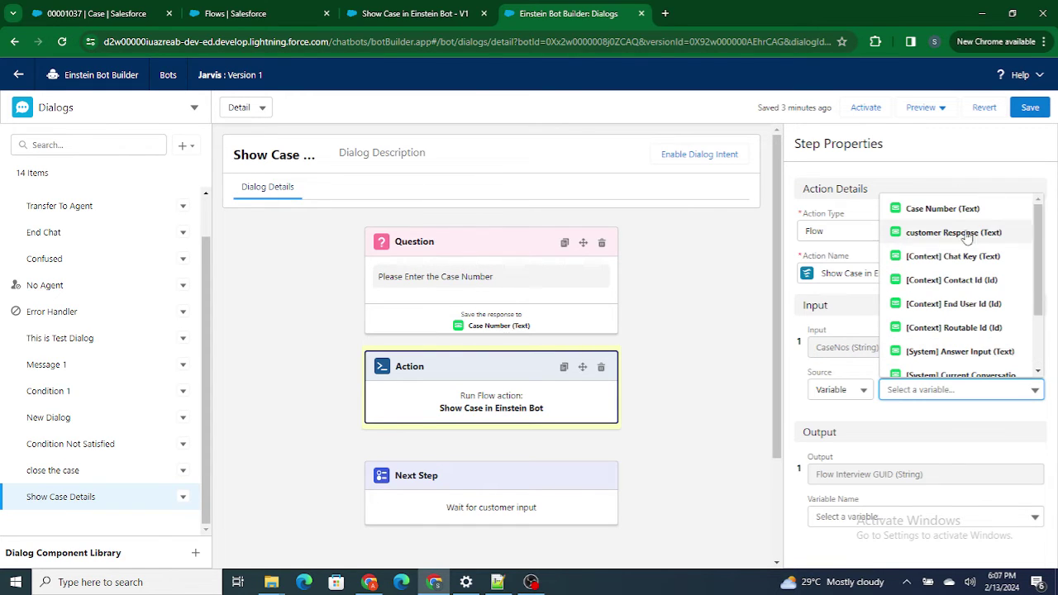
left_click(944, 212)
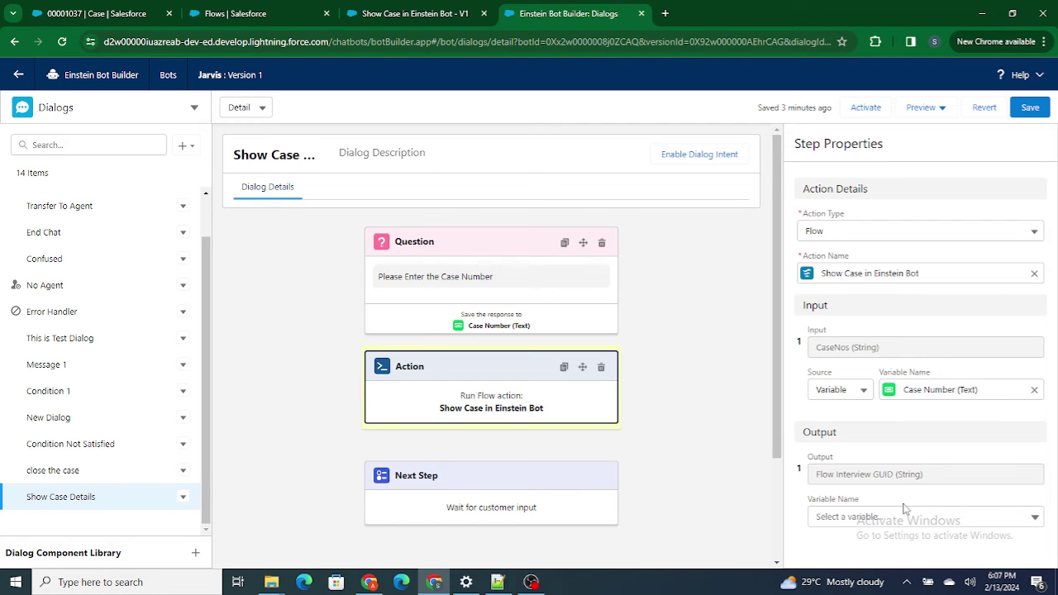
- Return to the Show Case in Einstein Bot flow and make the getCaseRecords variable available for output
left_click(376, 10)
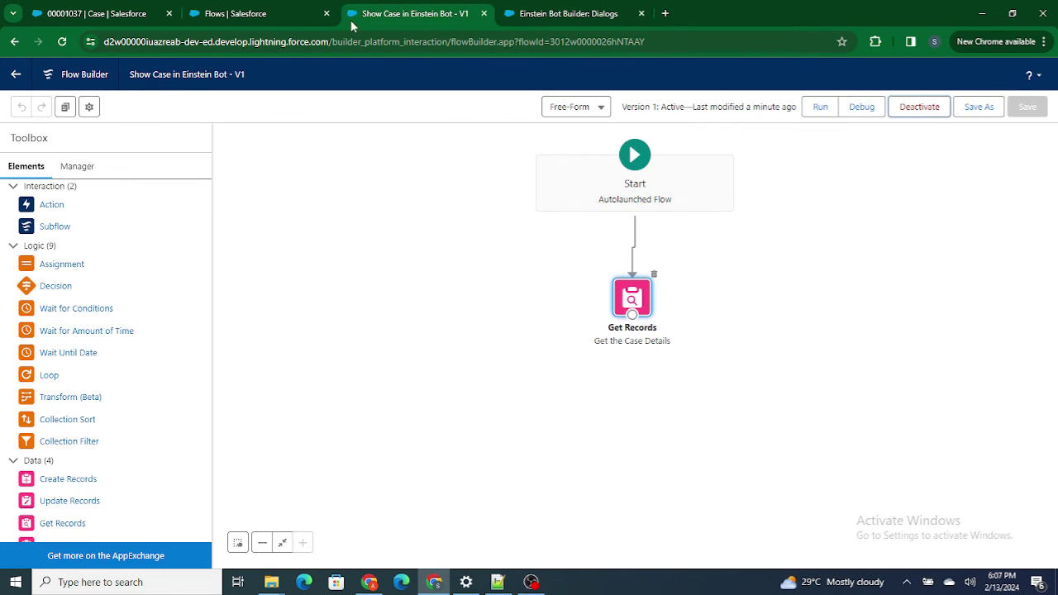
left_click(72, 168)
left_click(67, 288)
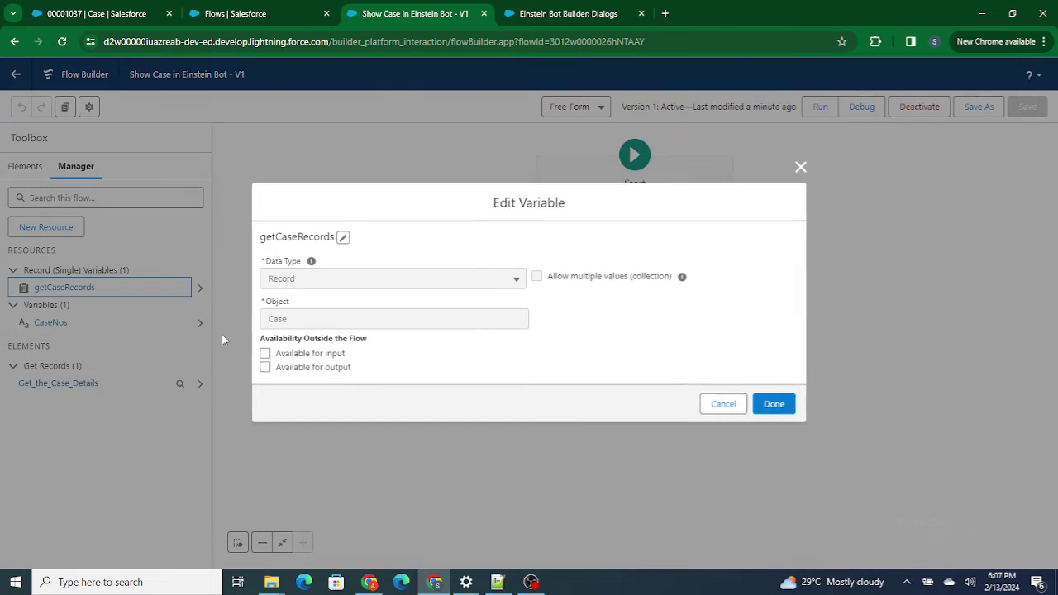
left_click(299, 369)
left_click(774, 404)
- Save the flow as a new version under the same label and activate that version
left_click(978, 107)
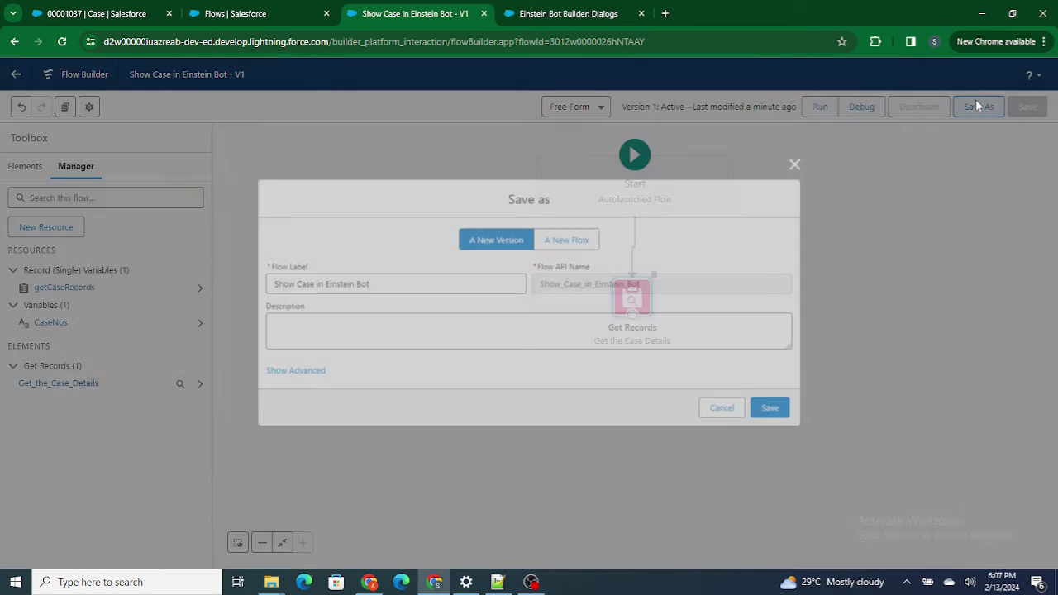
left_click(780, 410)
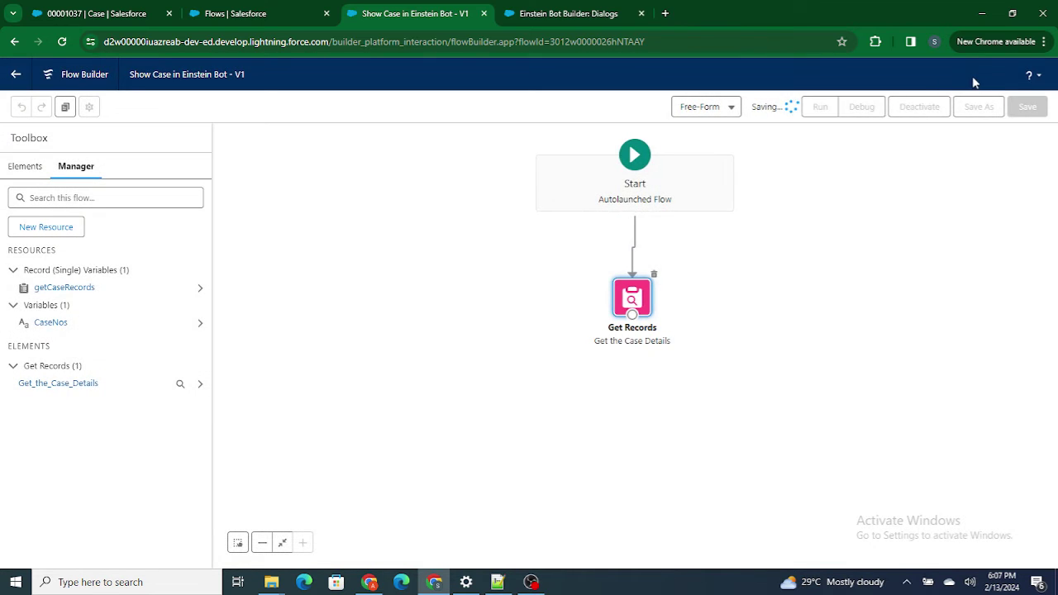
left_click(926, 107)
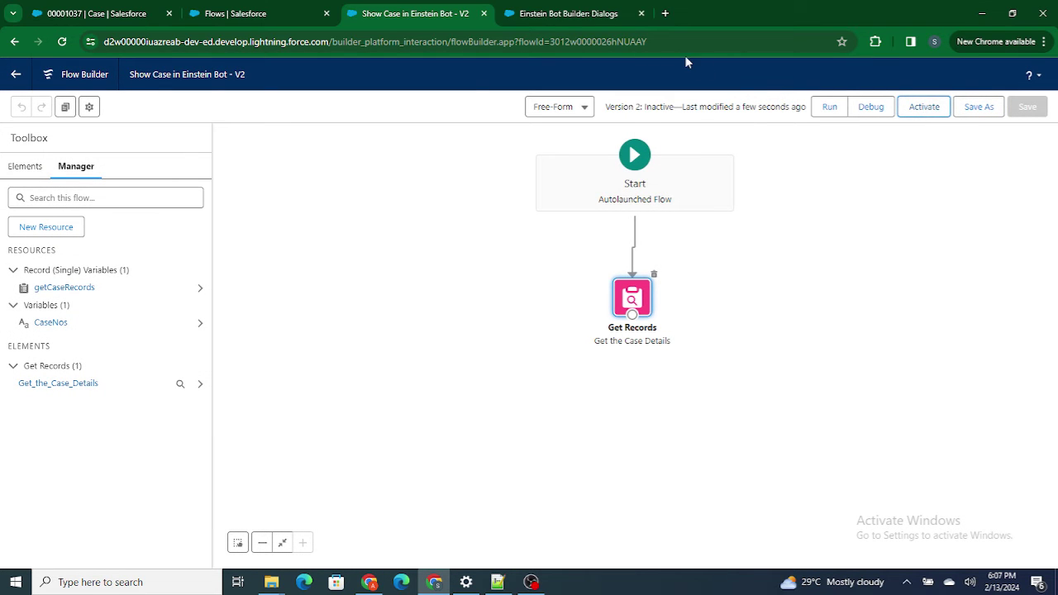
- Reload the Einstein Bot Builder, discarding the unsaved changes to the Show Case Details dialog
left_click(568, 13)
left_click(66, 45)
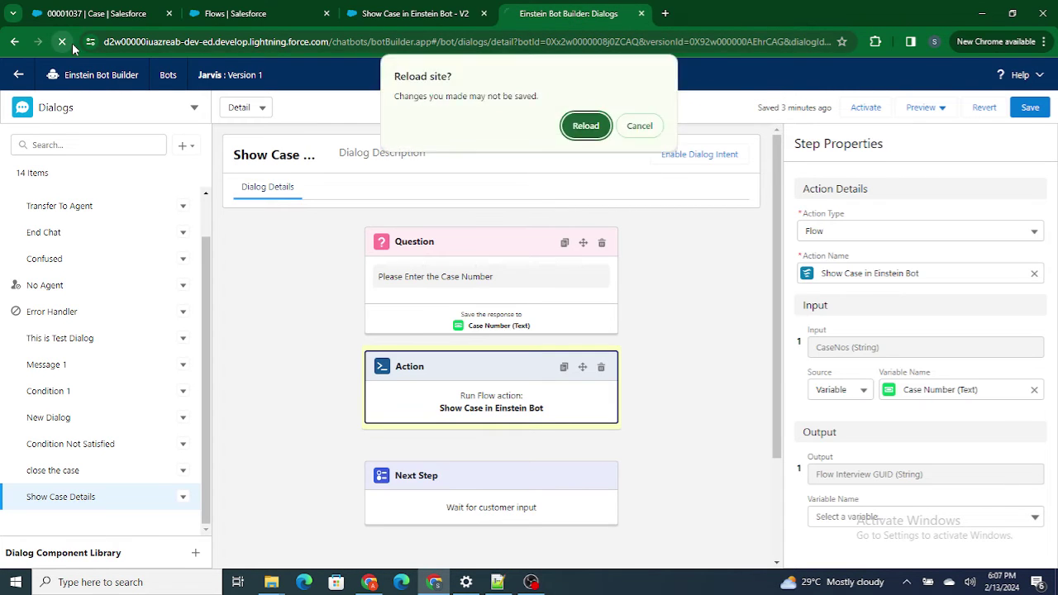
left_click(585, 124)
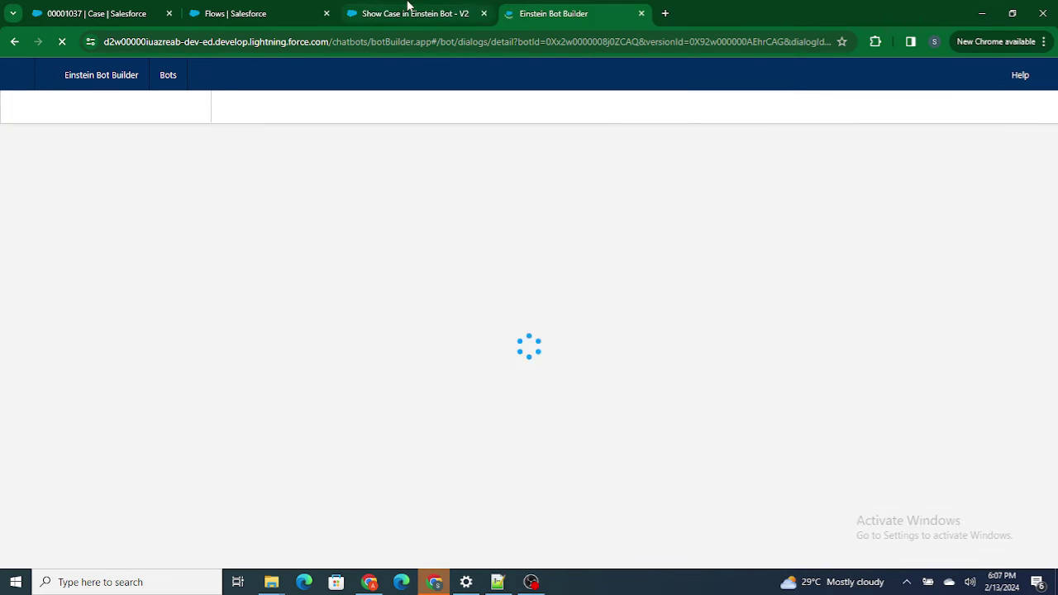
- Check the getCaseRecords variable's settings in the Show Case in Einstein Bot flow and return to the bot dialog
left_click(406, 13)
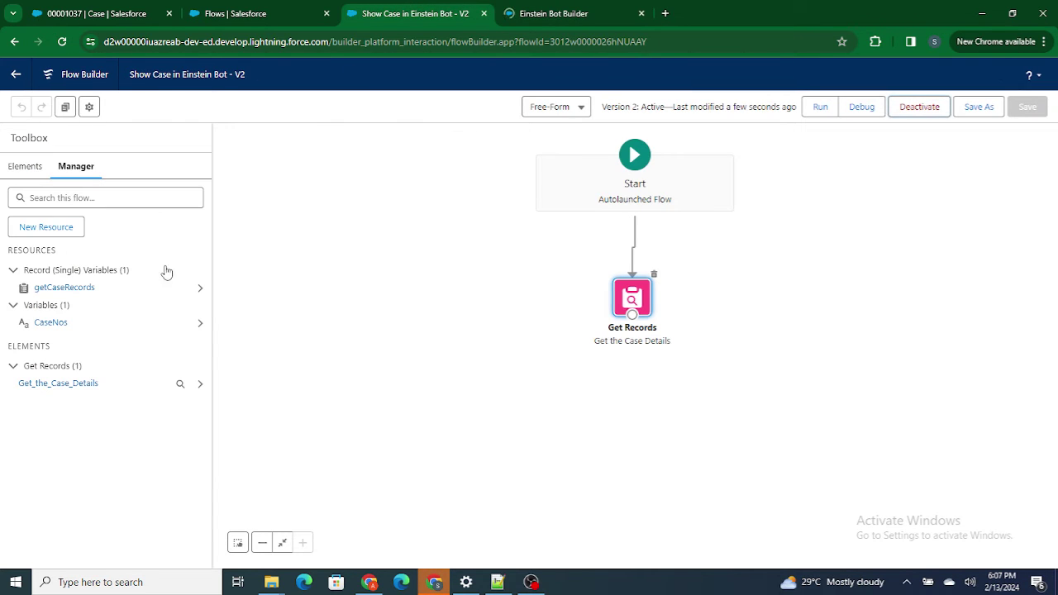
left_click(91, 286)
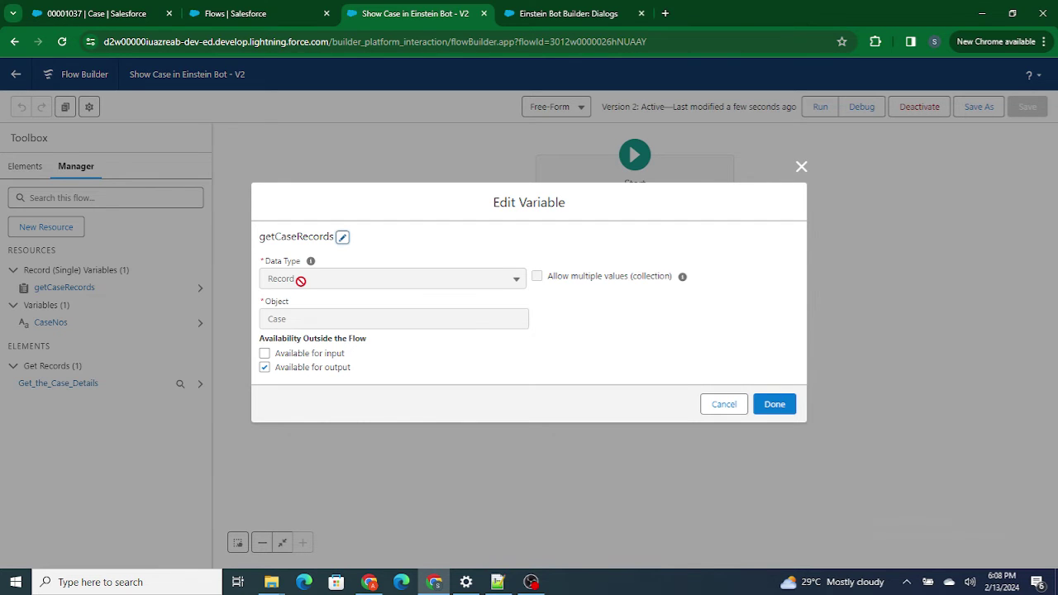
left_click(534, 11)
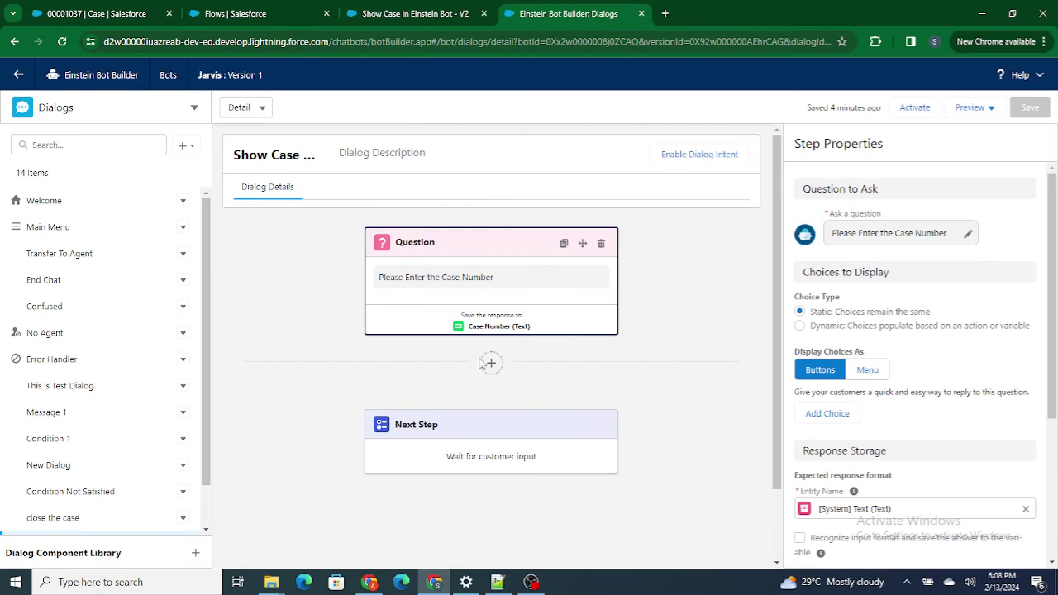
- Add a Flow action after the case number question and set it to run Show Case in Einstein Bot
left_click(488, 363)
scroll(461, 491, "down", 3)
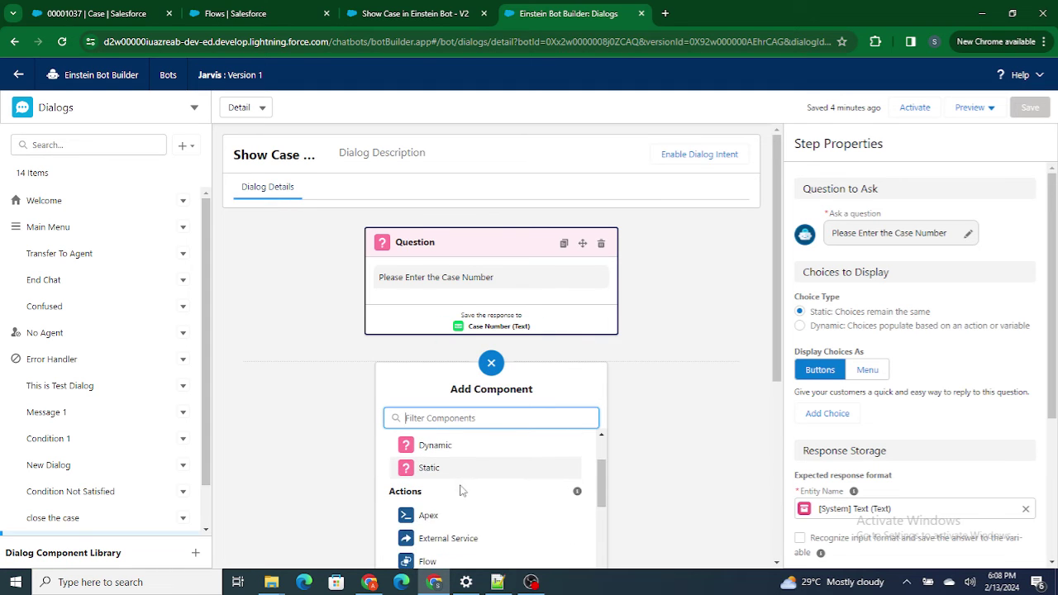
left_click(434, 563)
type("Show")
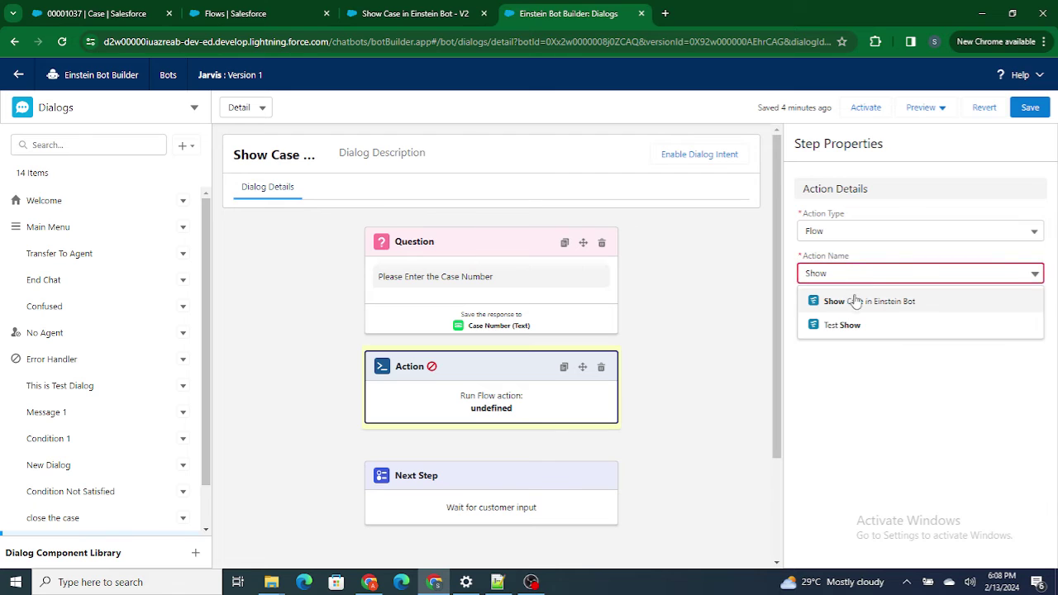
left_click(853, 301)
- Map the flow action's CaseNos input to the Case Number (Text) variable
left_click(914, 382)
scroll(951, 273, "up", 5)
left_click(934, 213)
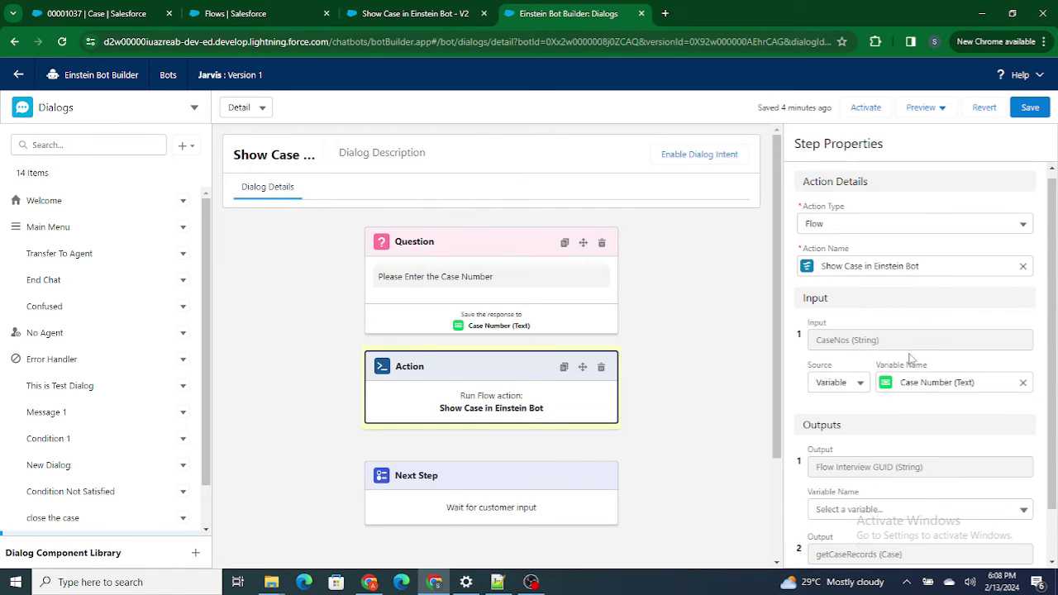
- Store the getCaseRecords output in a new custom Object variable with the name and API name getCasesrecord
scroll(911, 358, "down", 1)
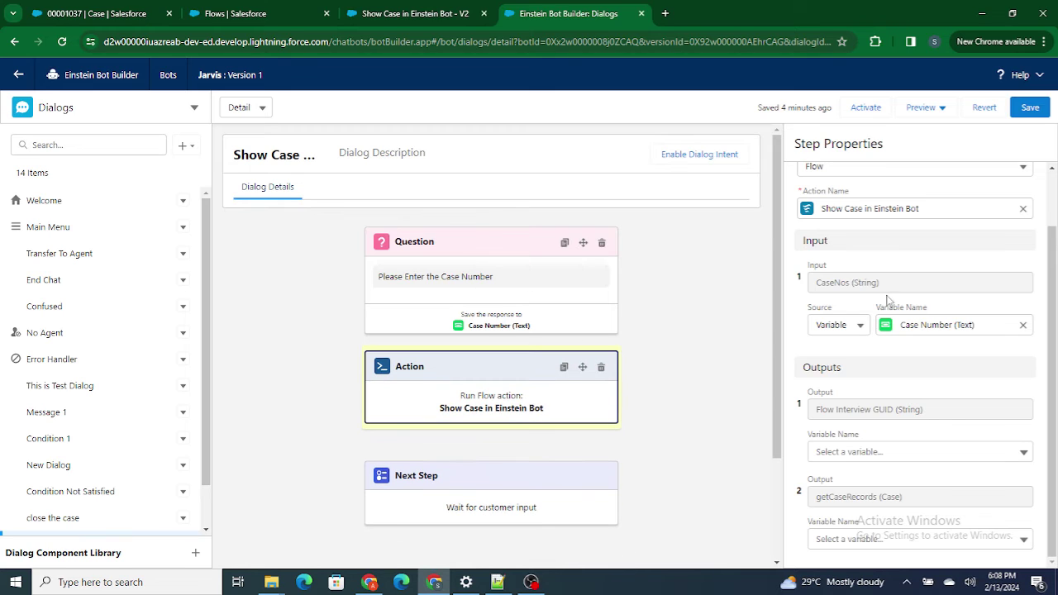
left_click(874, 538)
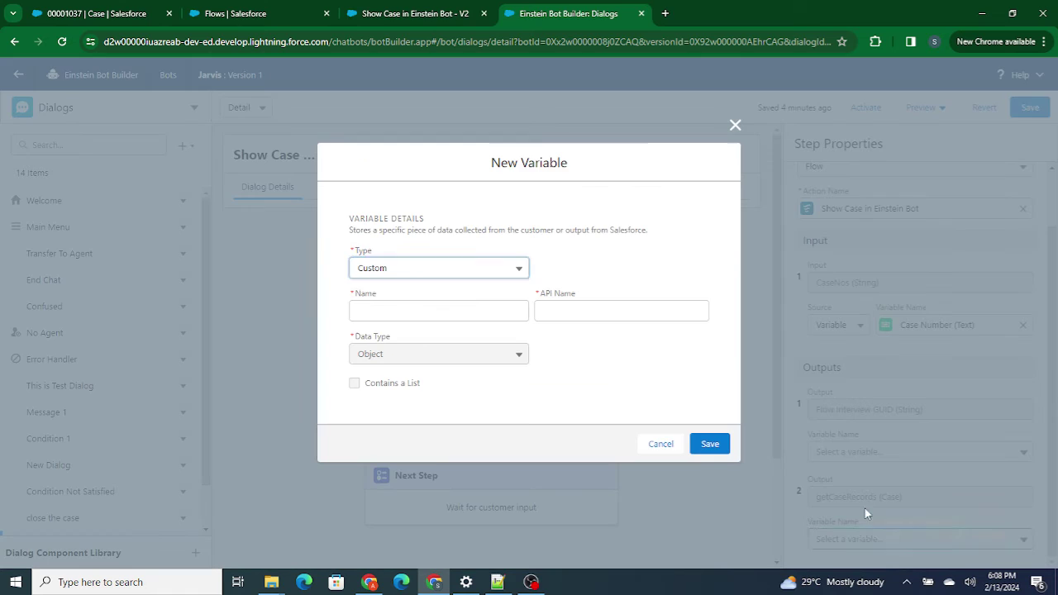
left_click(864, 507)
left_click(398, 305)
type("getCa")
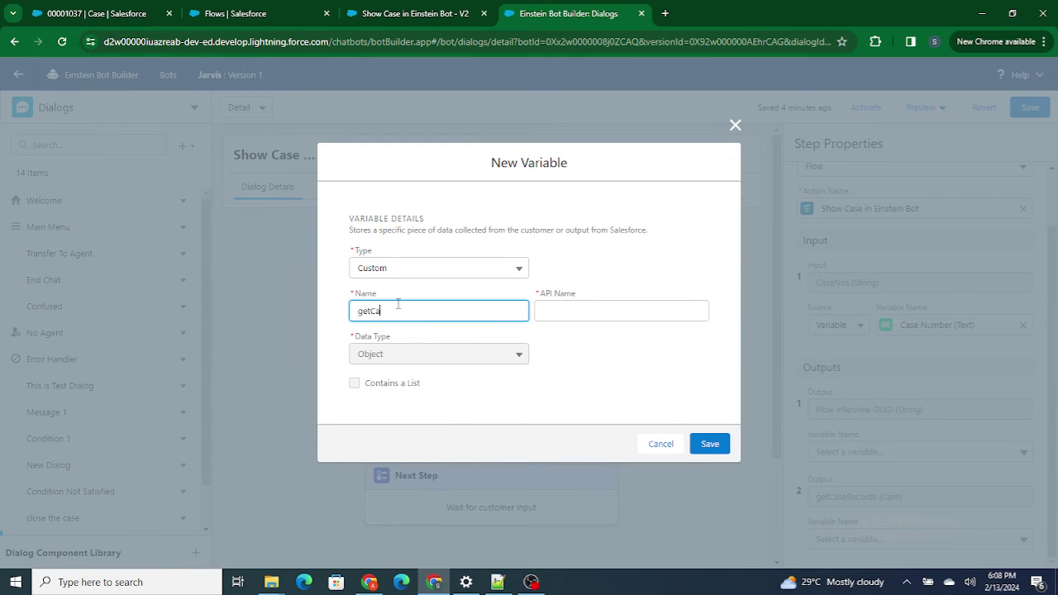
type("sesrecorfdd")
key("ctrl+a")
key("ctrl+c")
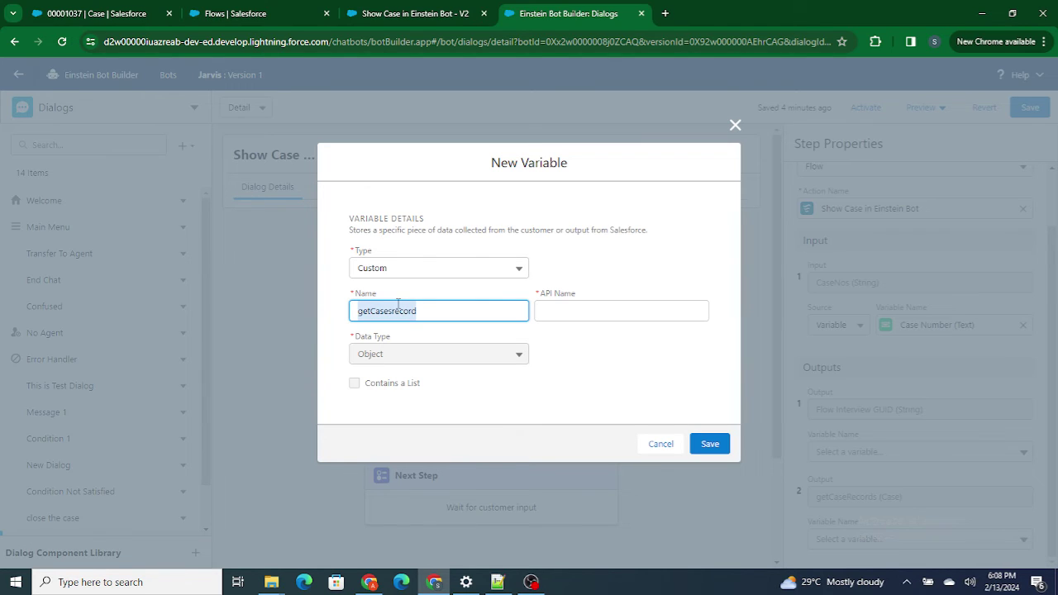
left_click(626, 272)
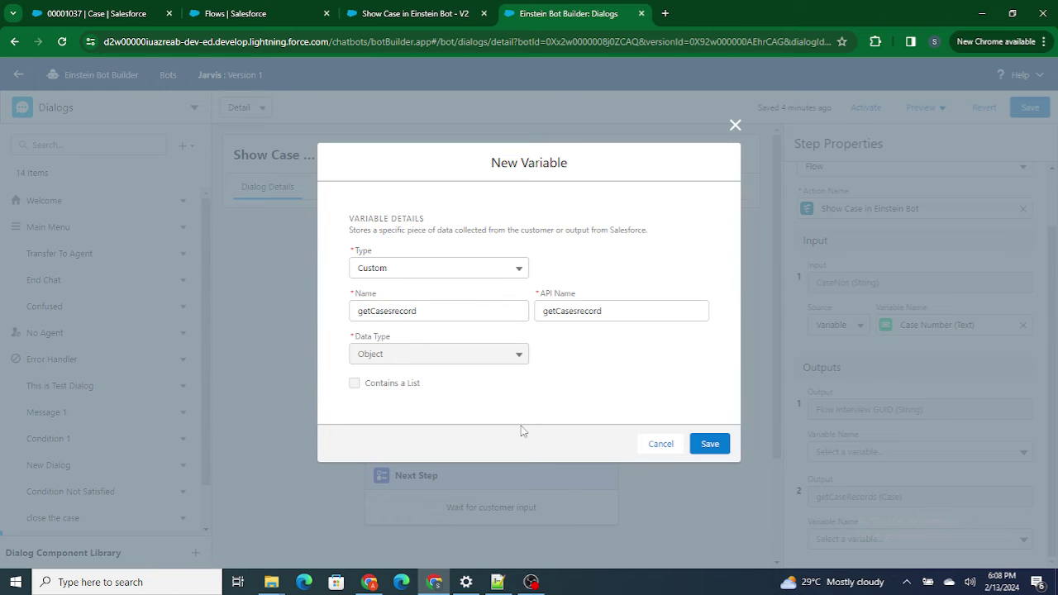
left_click(709, 447)
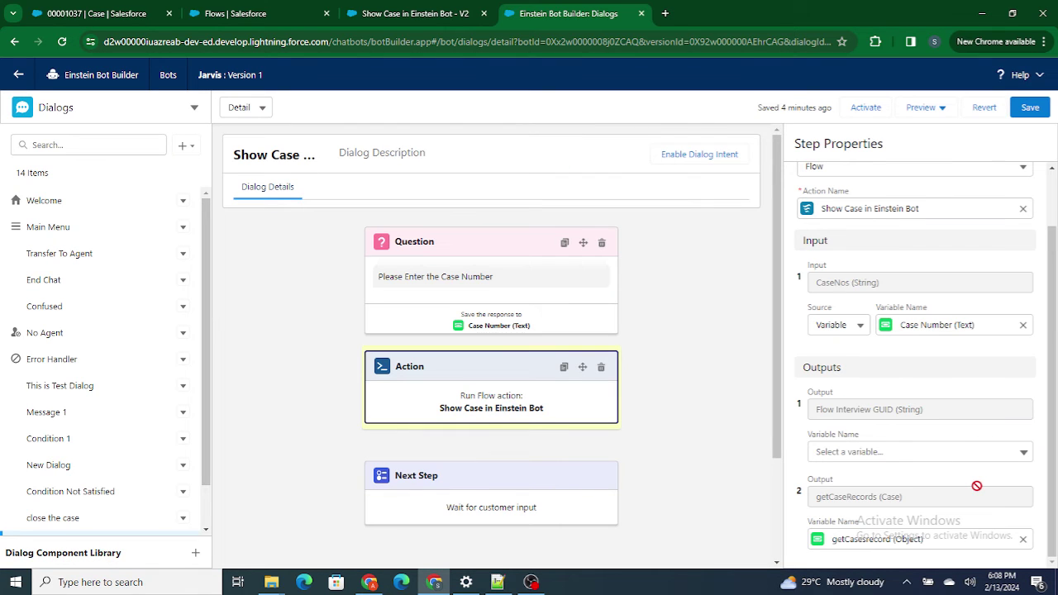
- Compare the action's input and output mapping with the getCaseRecords variable in the flow
left_click_drag(995, 329, 902, 324)
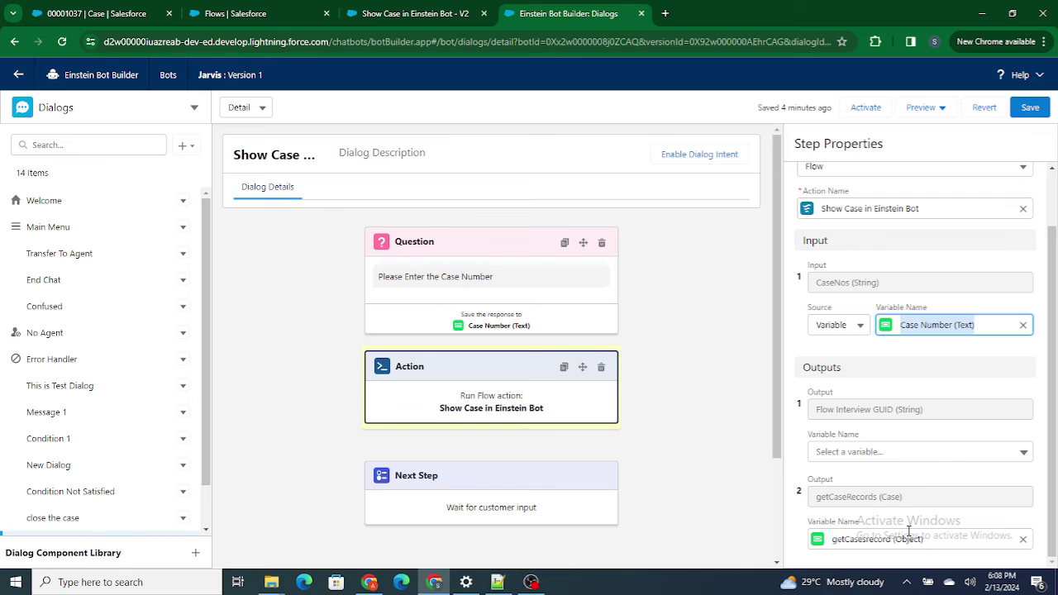
left_click(413, 13)
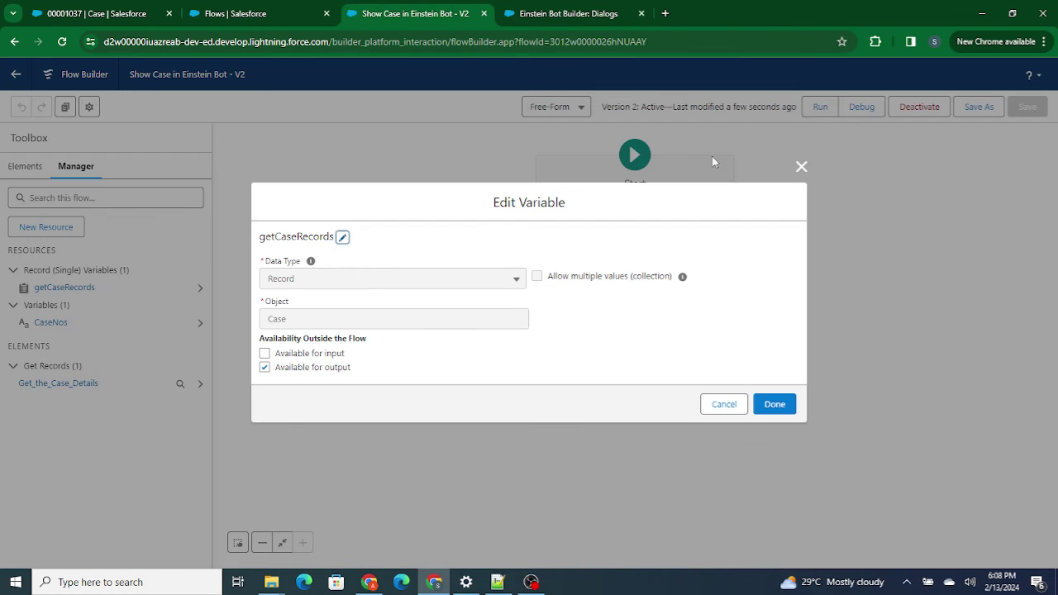
left_click(567, 15)
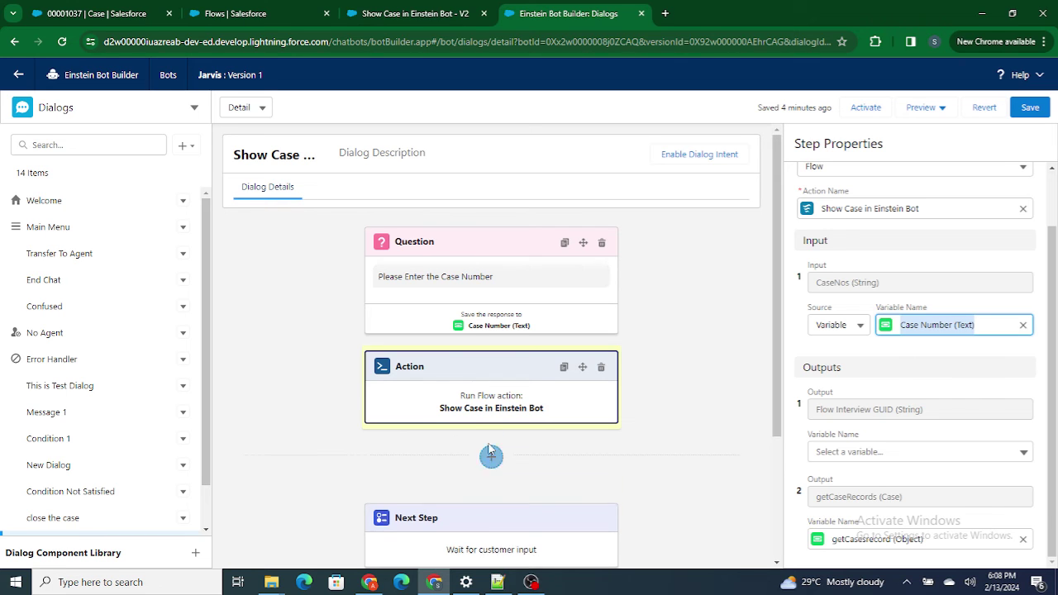
- Add a message after the flow action reading "Your Case Number {!getCasesrecord.CaseNumber}"
left_click(491, 455)
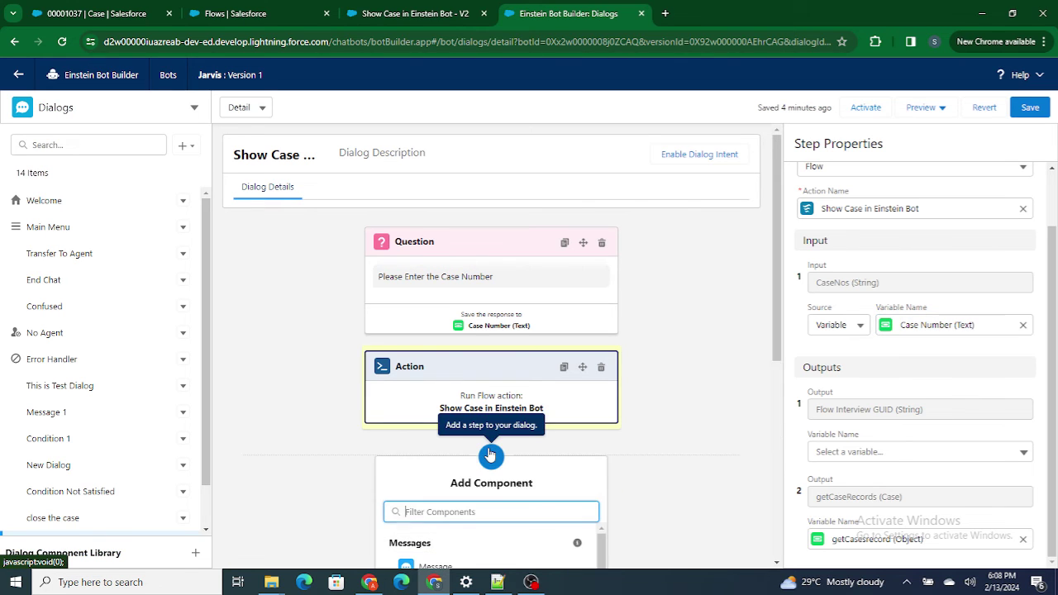
left_click(438, 567)
left_click(858, 199)
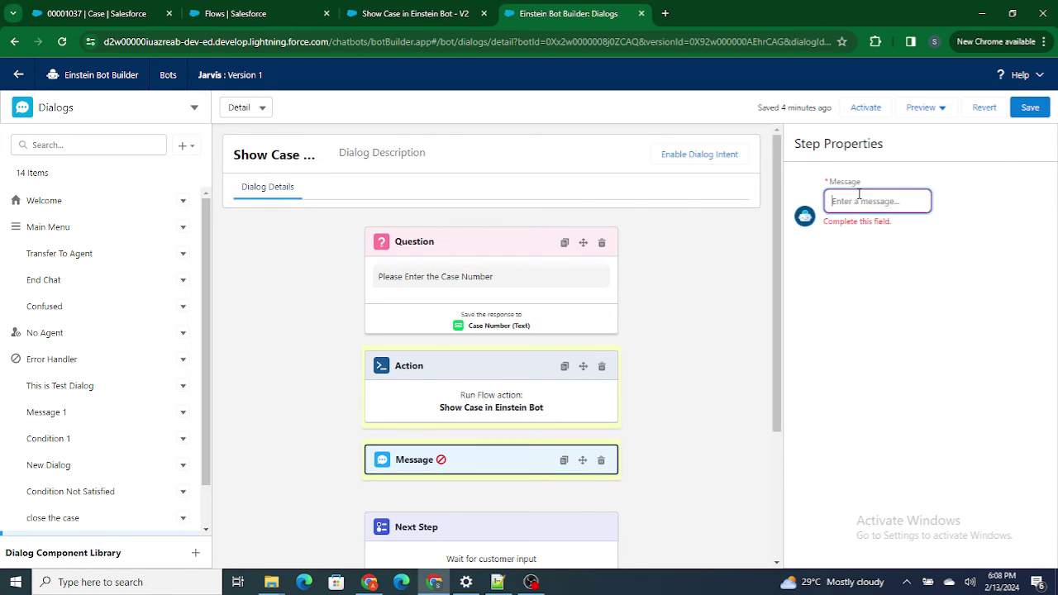
type("Your ")
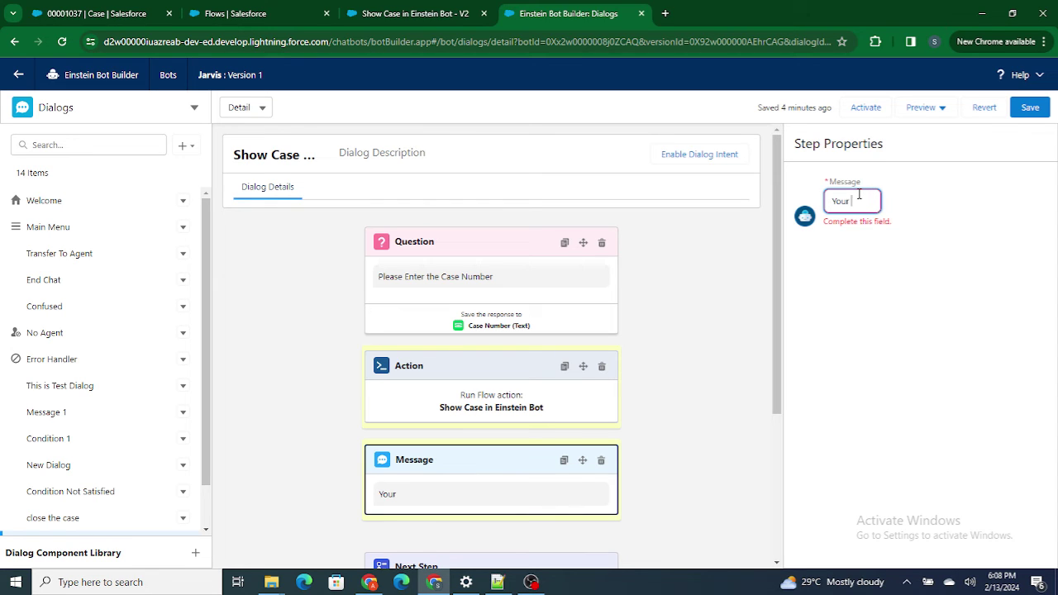
type("Case Number")
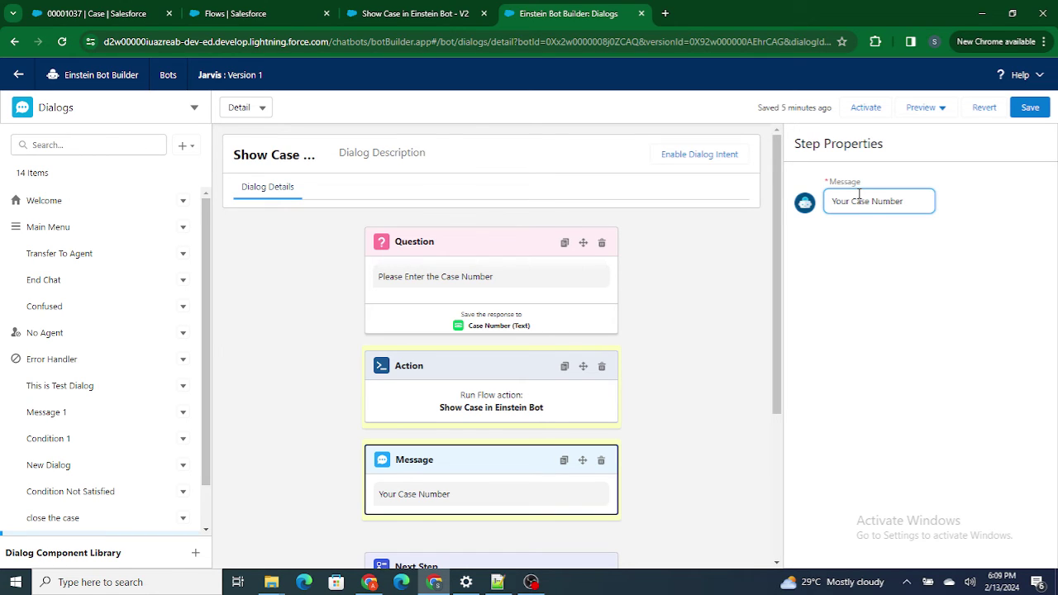
type("{!")
key("ctrl+v")
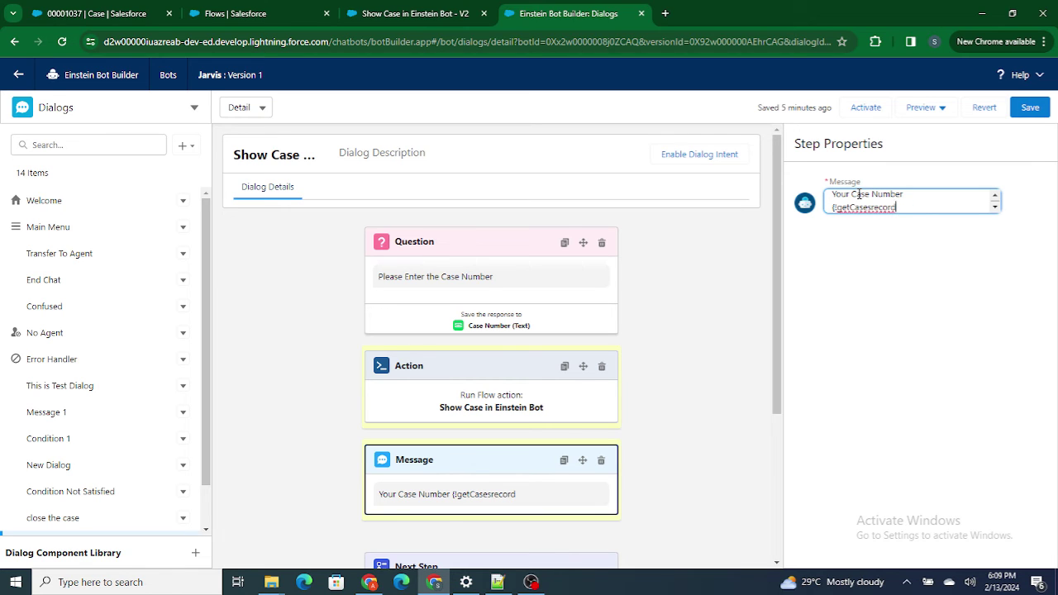
type(".CaseN")
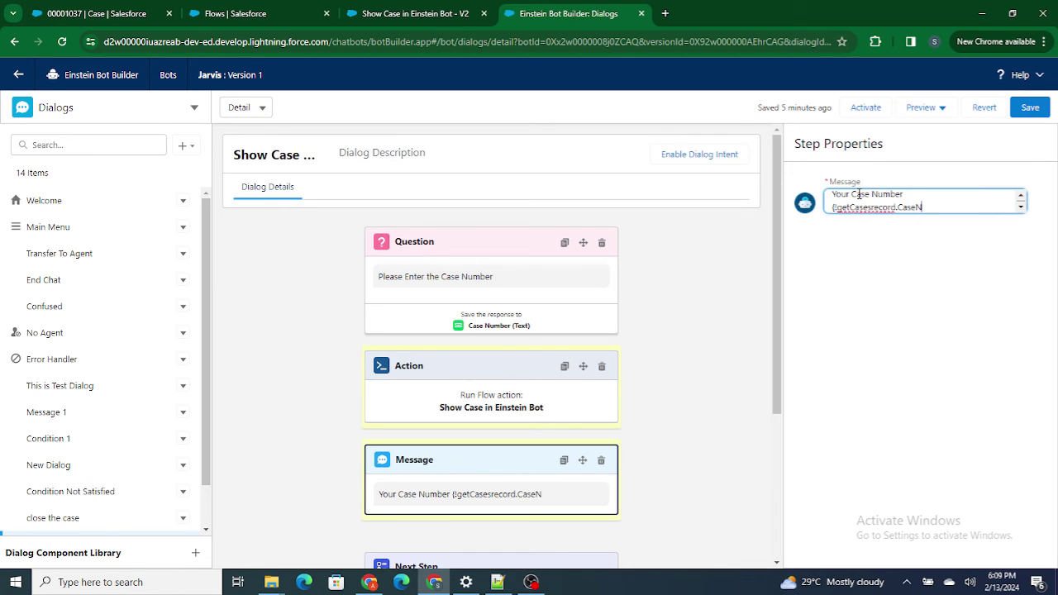
type("umber")
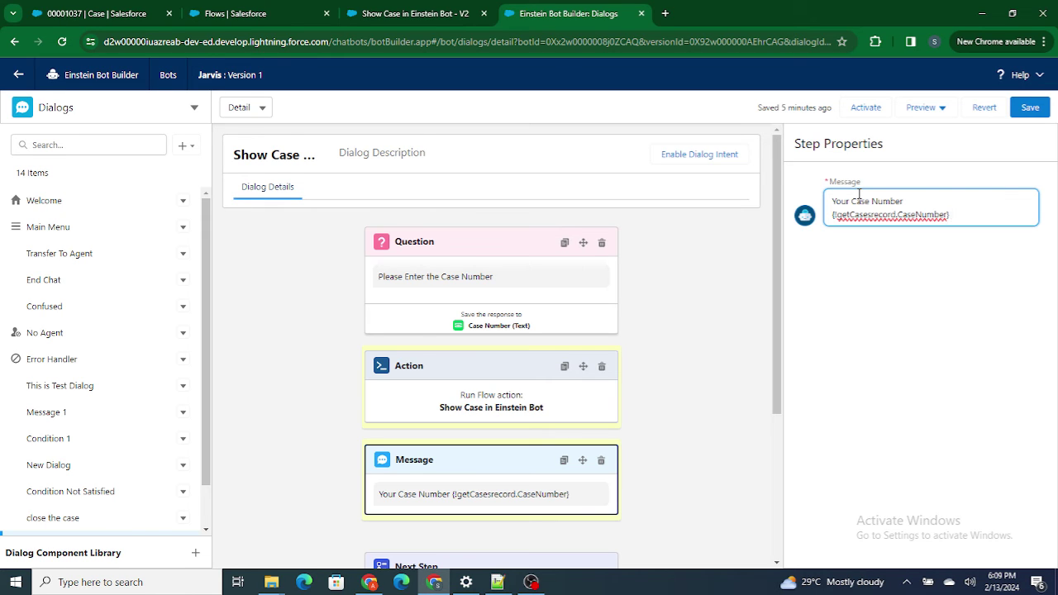
- Extend the message with "status is {!getCasesrecord.Status}." and save the dialog
type("status is {")
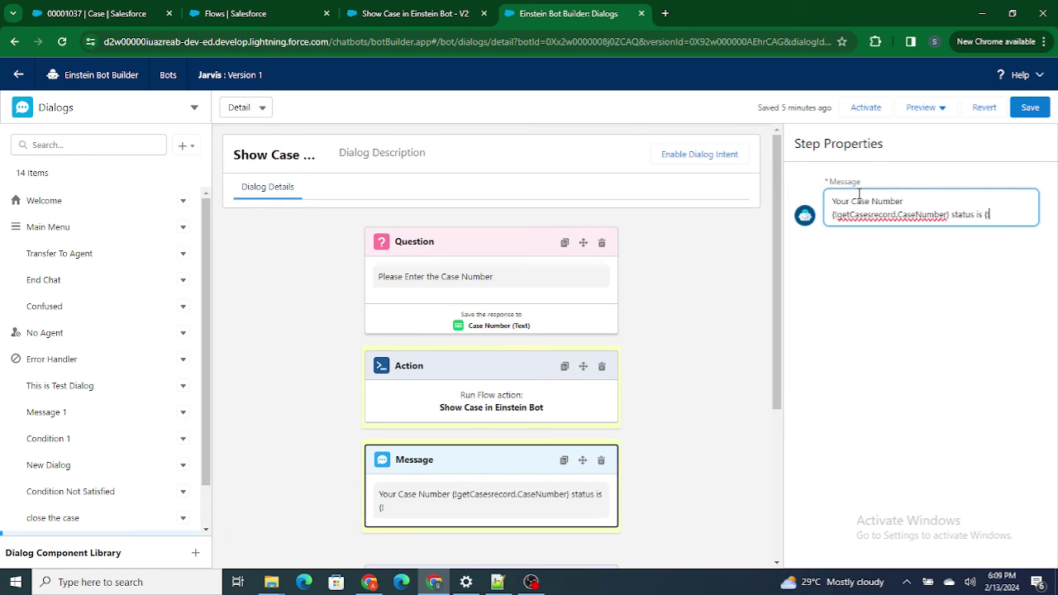
type("!")
key("ctrl+v")
type(".Status}")
left_click(1022, 108)
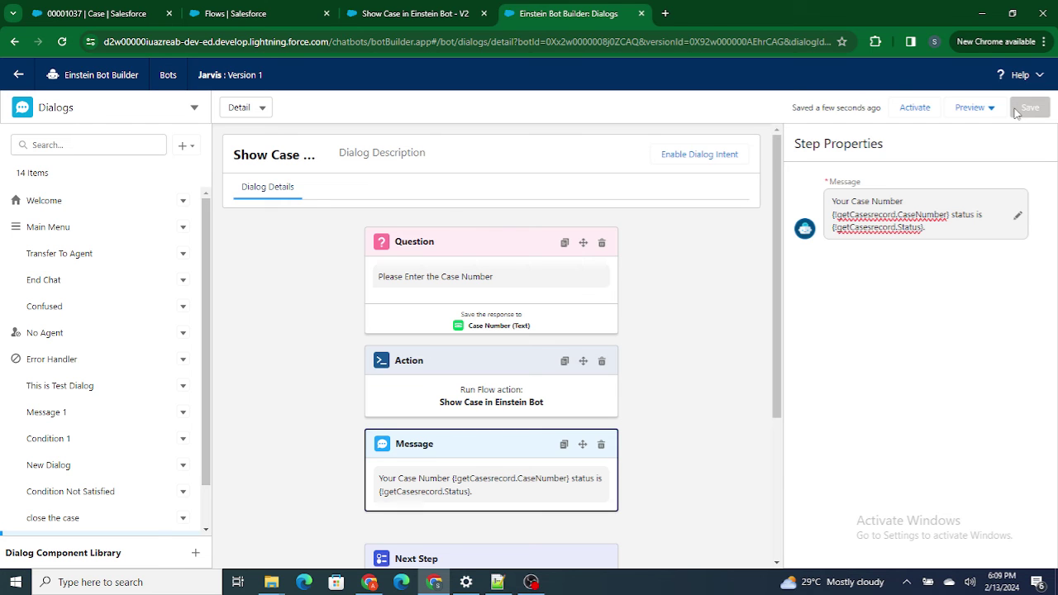
- Review which case fields the flow's Get Records element stores in getCaseRecords, and return to the bot dialog
left_click(396, 10)
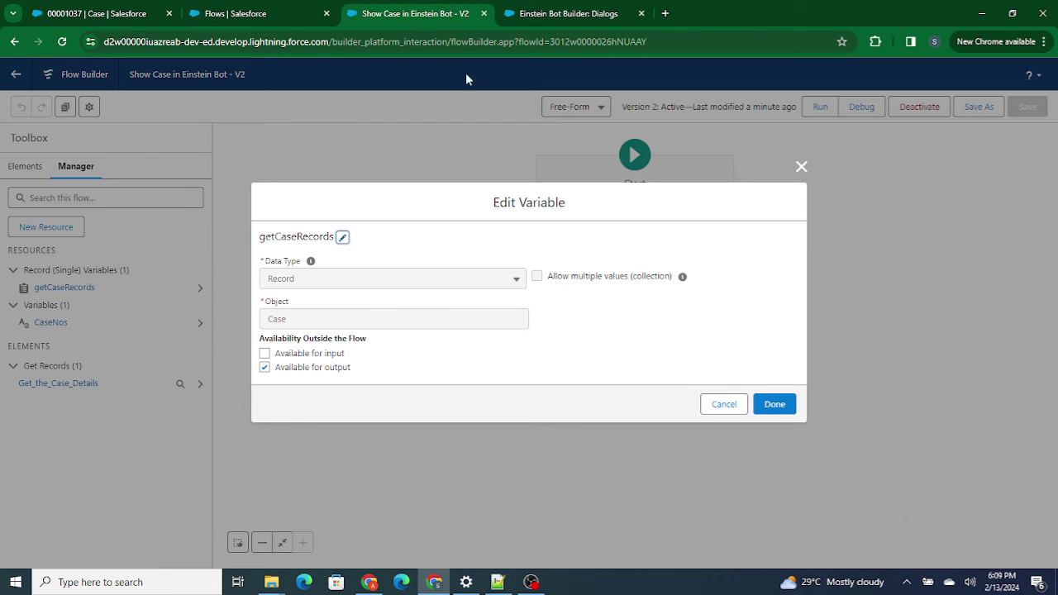
left_click(802, 167)
double_click(633, 301)
scroll(507, 377, "down", 10)
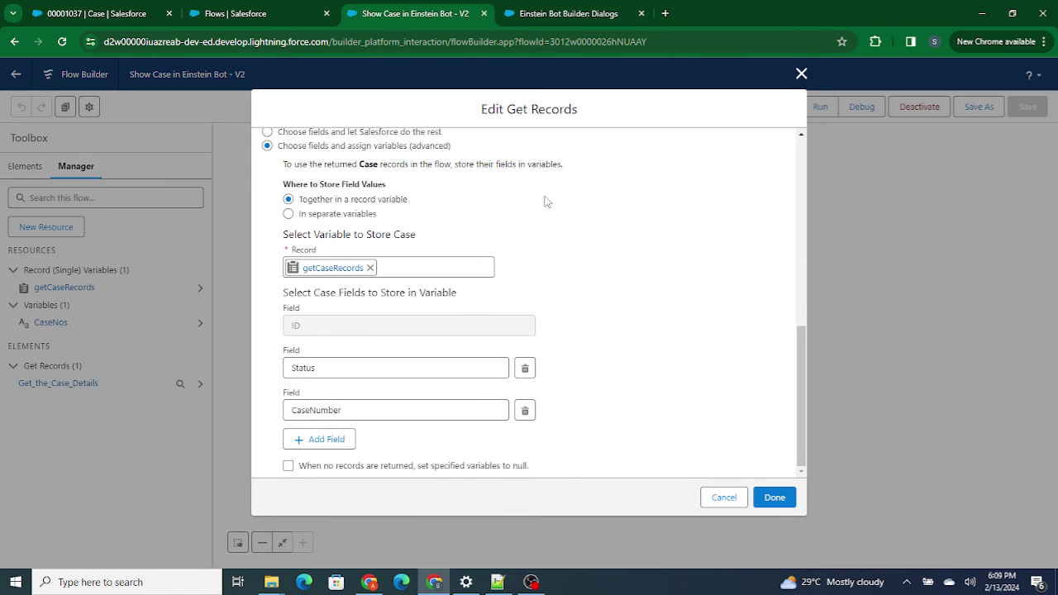
left_click(571, 11)
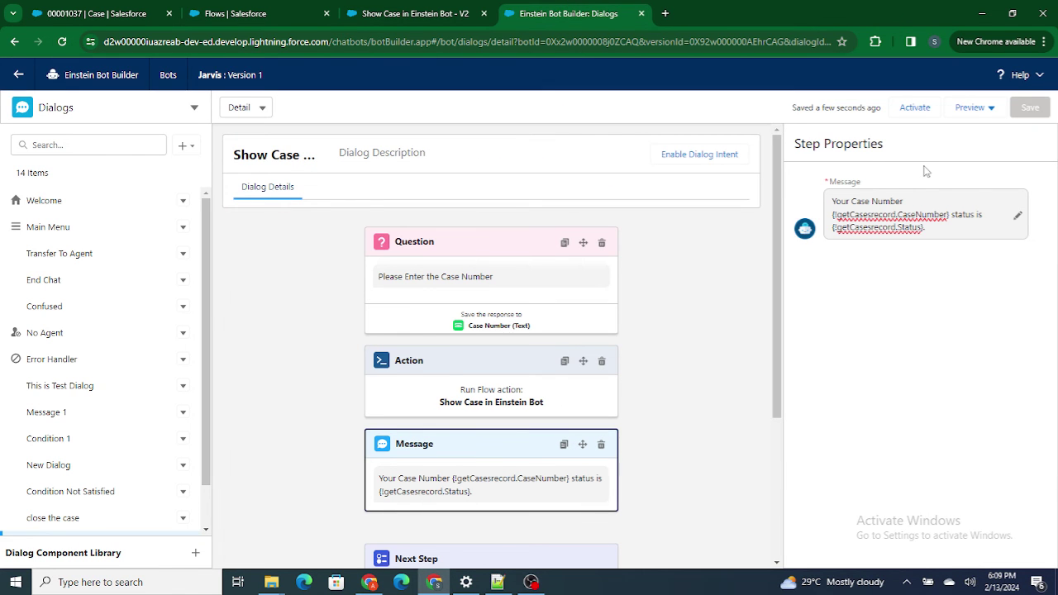
- Start a text preview of the bot, greet it with "Hi" and reply "View Case Details"
left_click(967, 108)
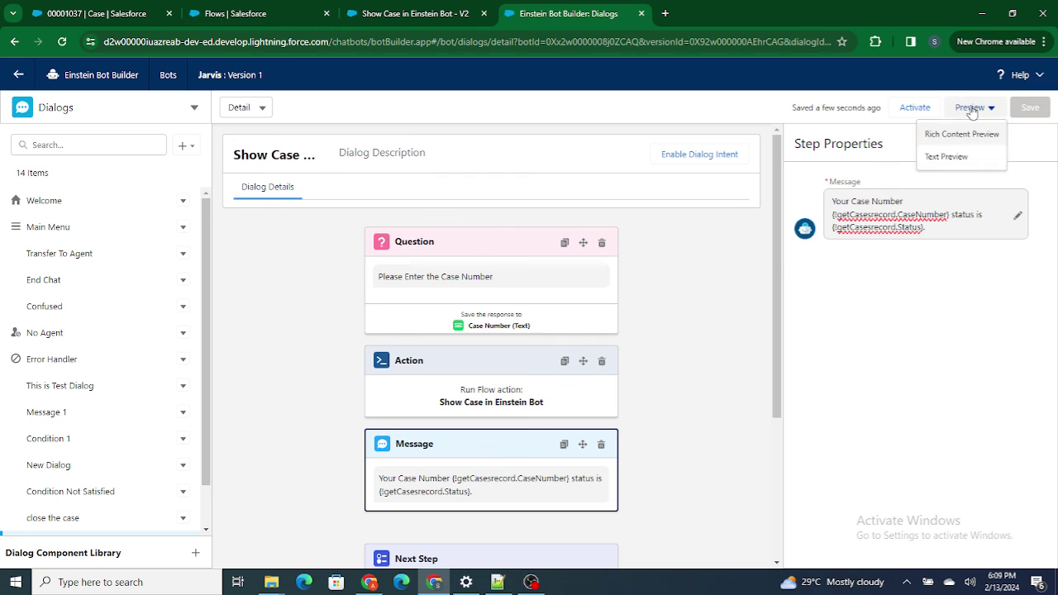
left_click(945, 158)
type("Hi")
key("Return")
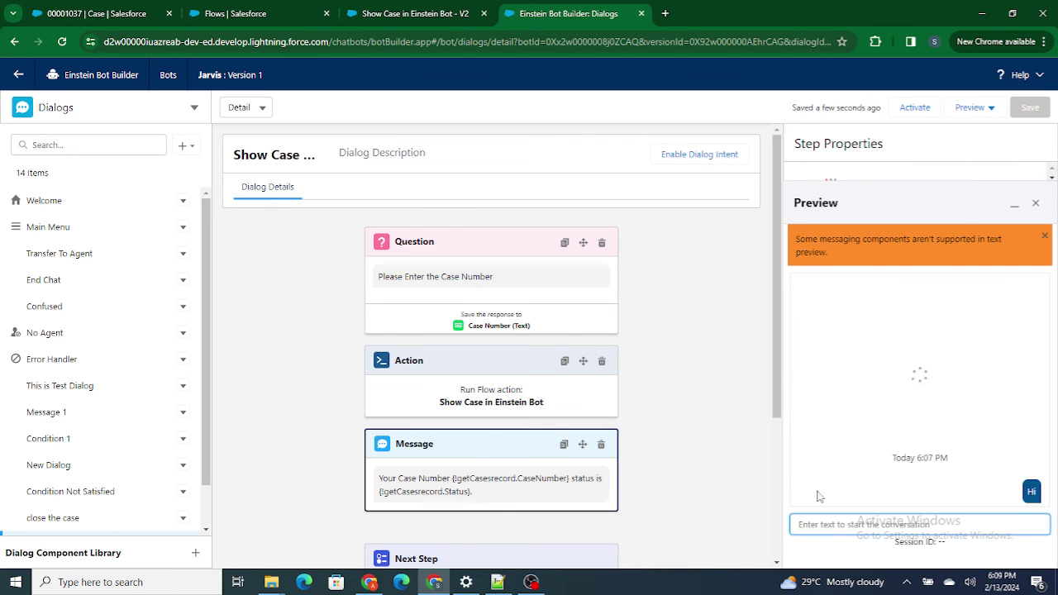
left_click_drag(811, 466, 877, 467)
left_click(853, 525)
type("View Case Details")
key("Return")
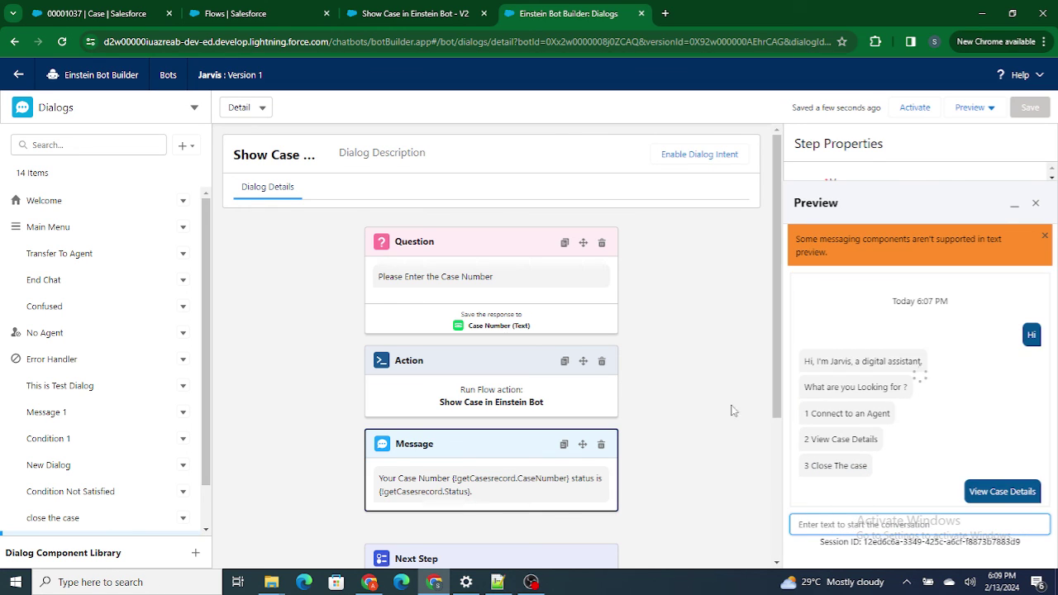
- Copy the case number from the Test case record and send it to the bot in the preview
left_click(70, 12)
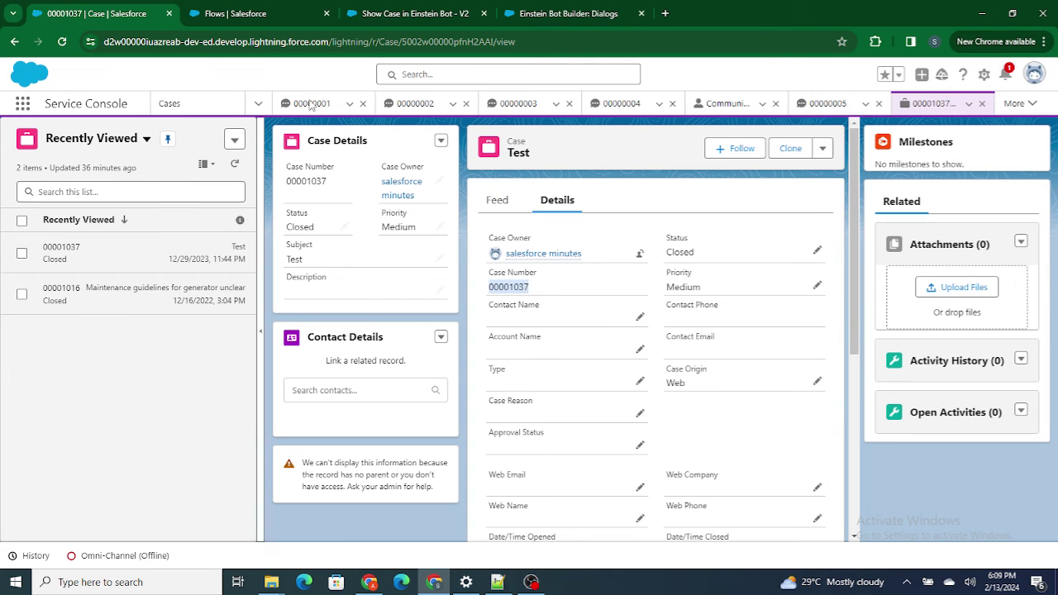
double_click(516, 288)
key("ctrl+c")
left_click(529, 12)
key("ctrl+v")
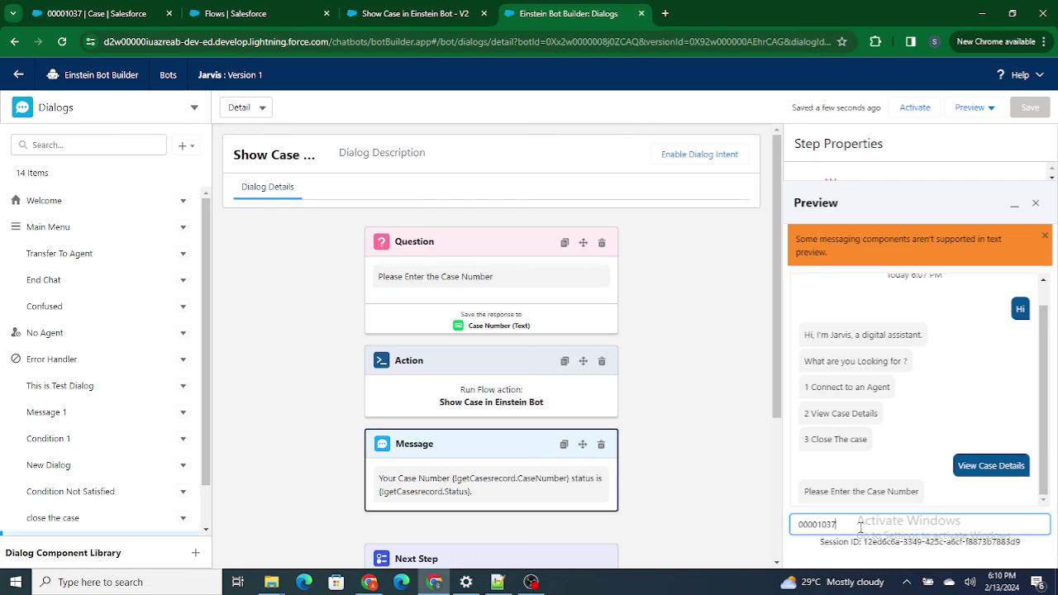
key("Return")
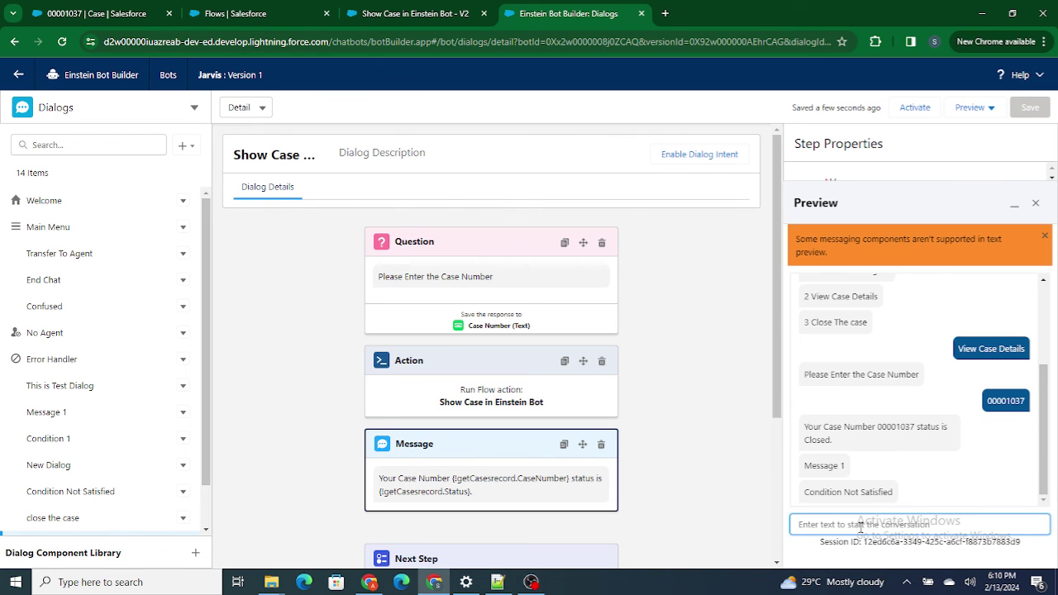
- Check the case number and status given in the bot's reply
left_click_drag(804, 427, 873, 427)
left_click(875, 427)
double_click(887, 427)
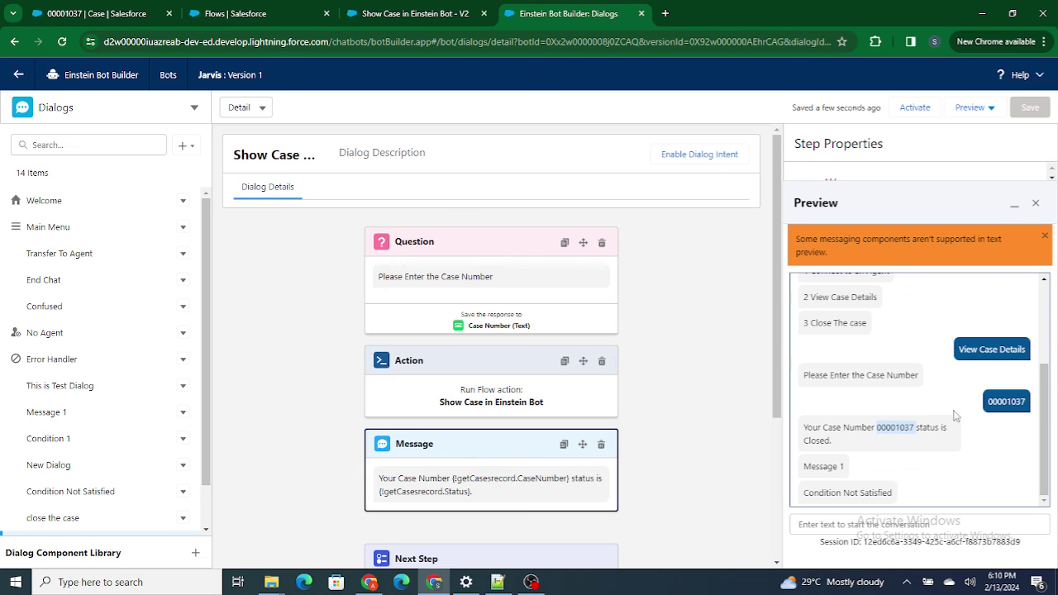
double_click(812, 441)
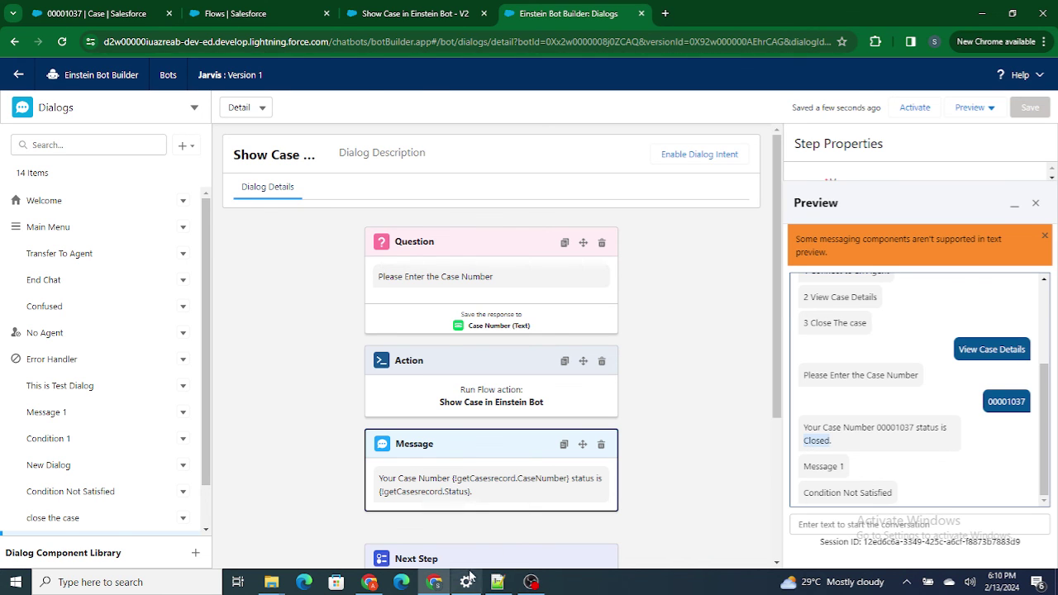
left_click(530, 582)
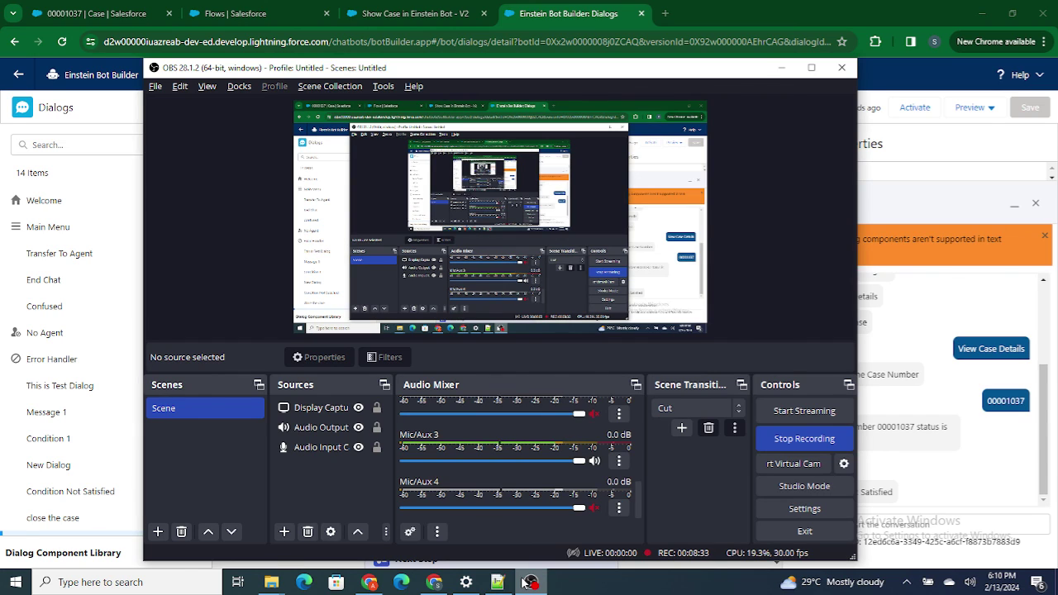